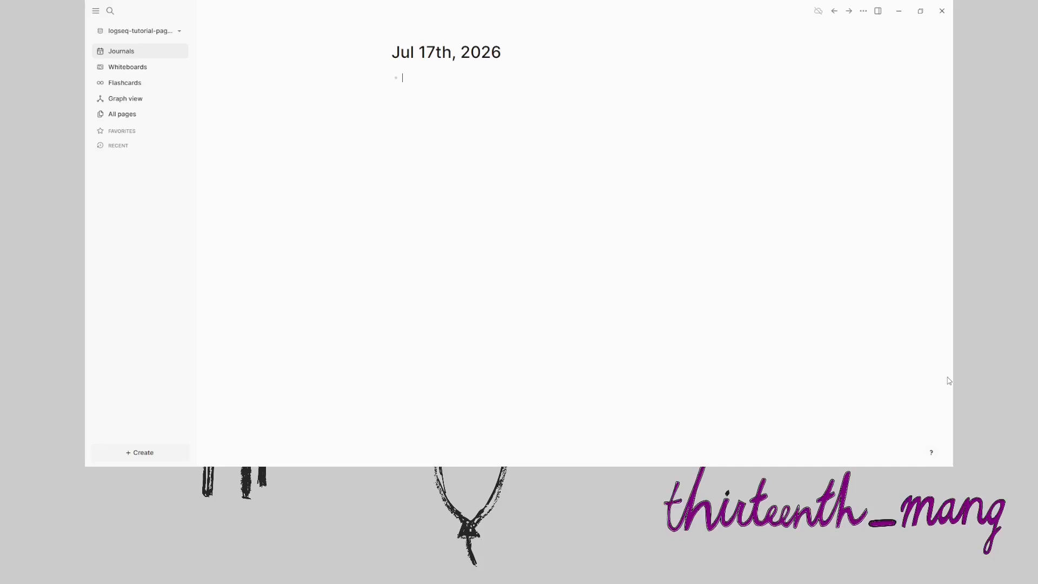
Write the block "creating a [[page for something]]" in the Jul 17th, 2026 journal and open the linked page.
text(creating a [[page for something)
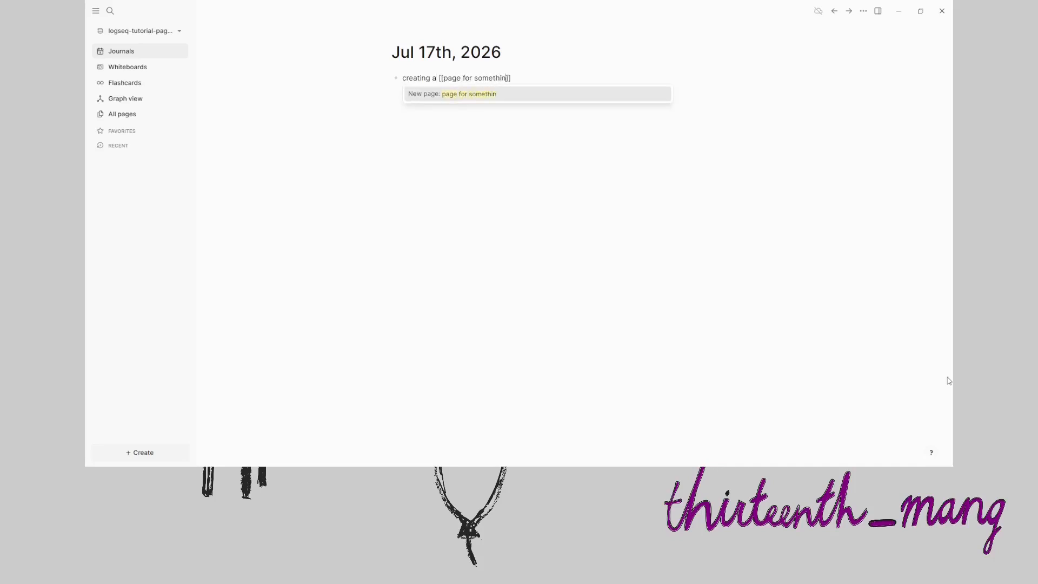
key(Escape)
key(Escape)
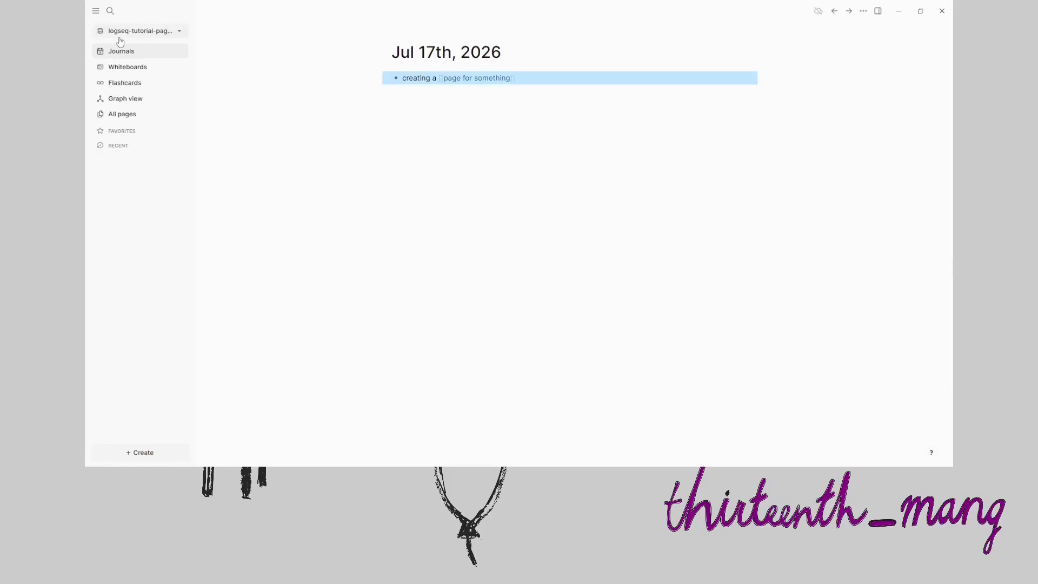
click(478, 81)
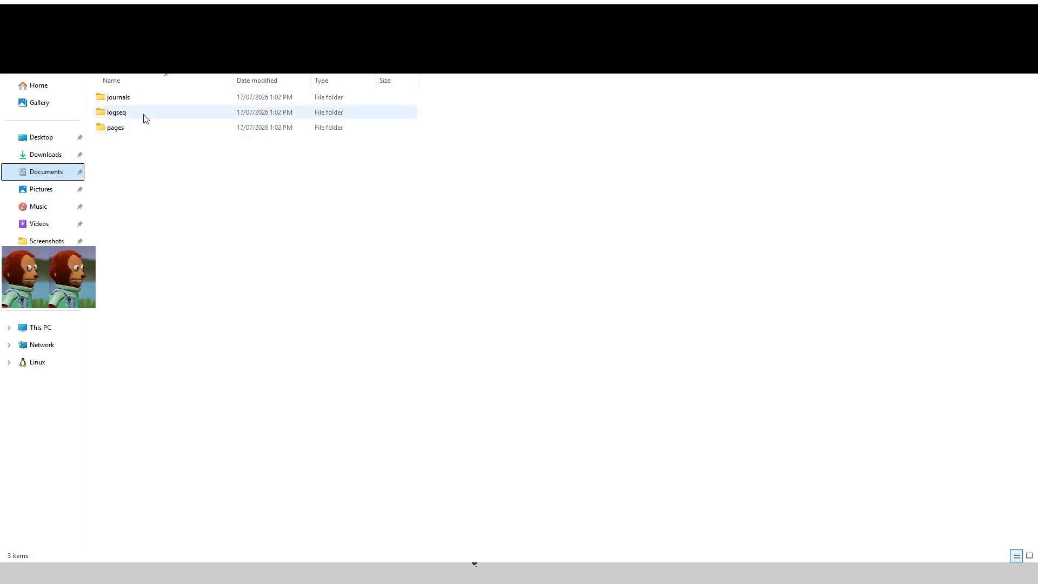
Switch to File Explorer and examine the markdown files in the graph's journals and pages folders.
double_click(148, 97)
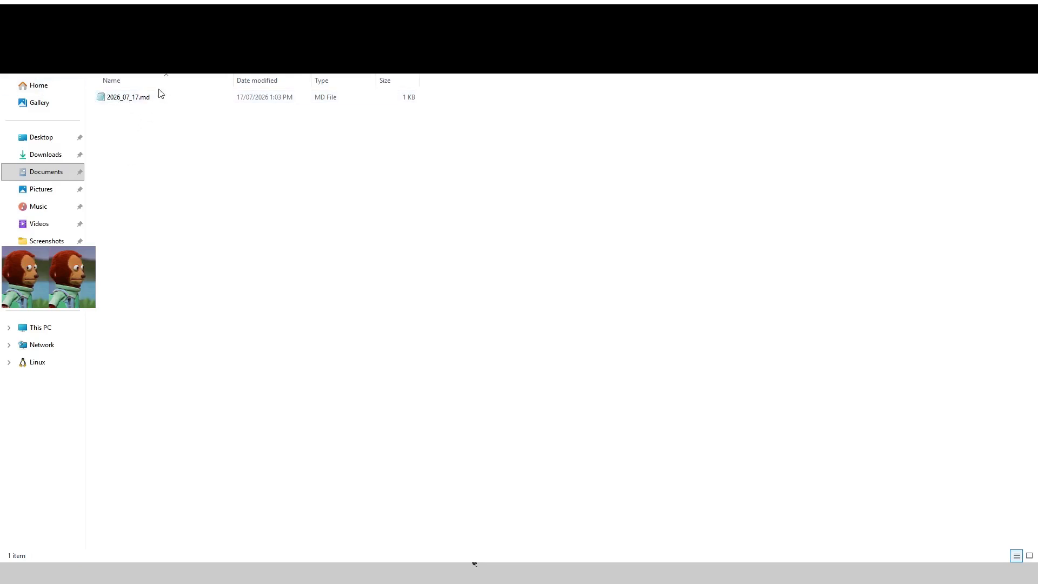
click(244, 35)
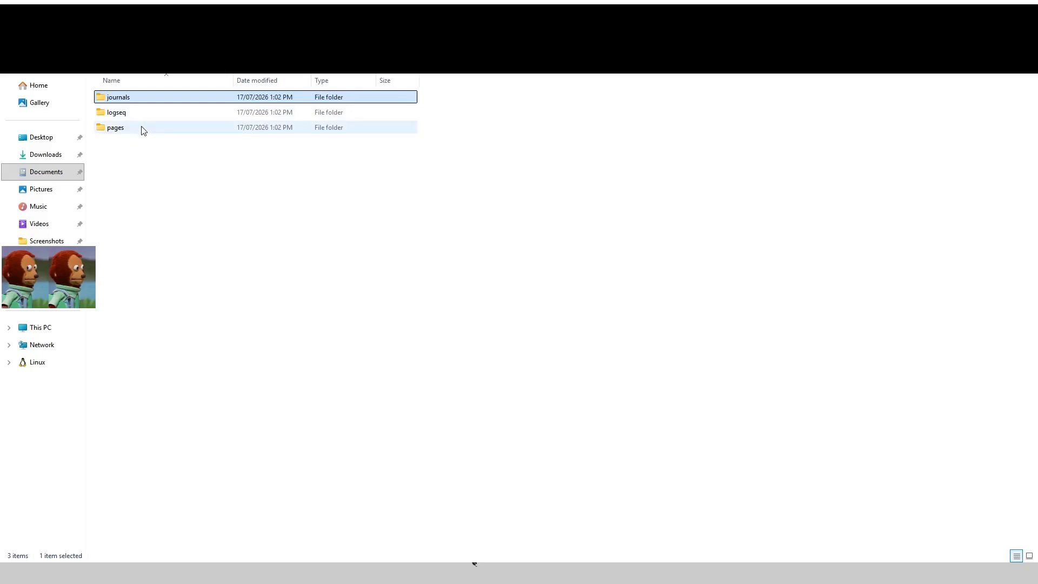
double_click(142, 127)
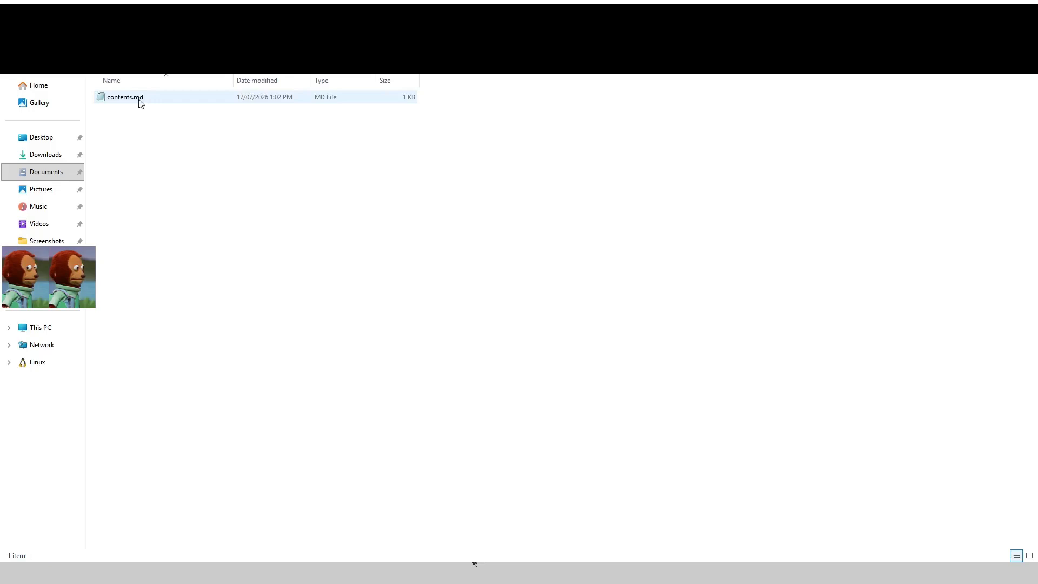
key(alt+Left)
key(alt+Left)
key(alt+Left)
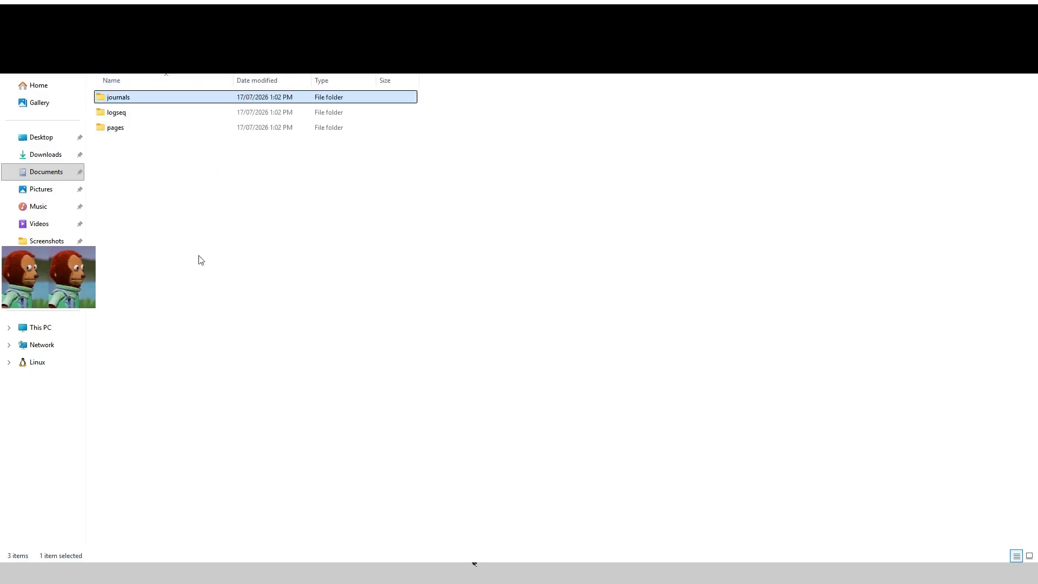
double_click(129, 129)
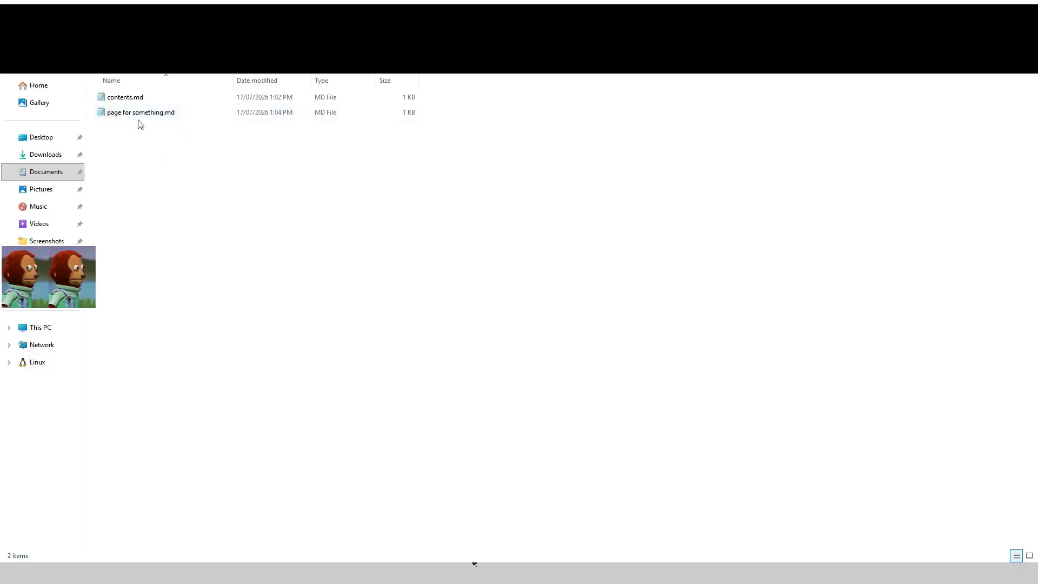
click(141, 115)
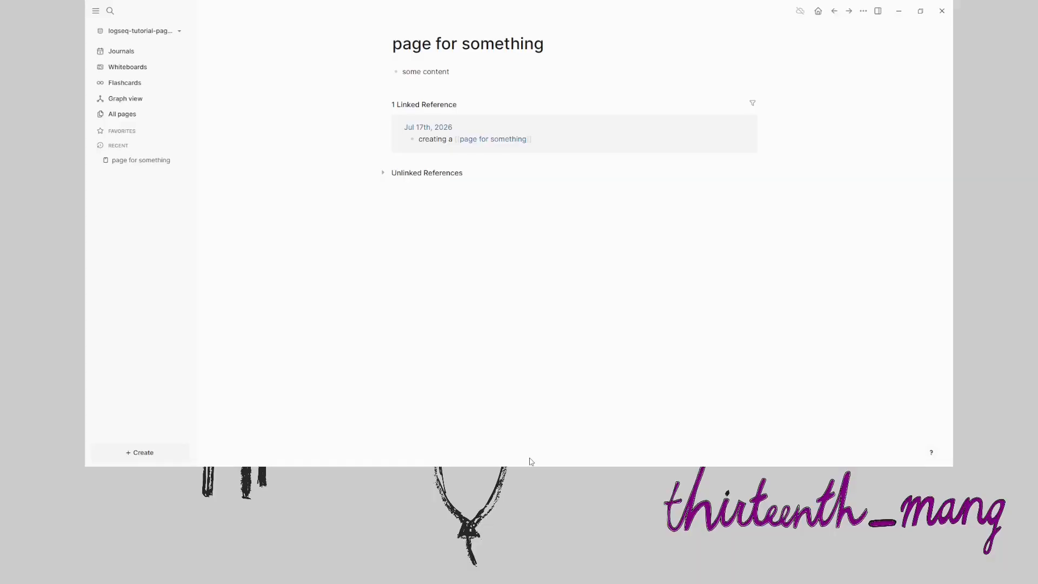
Switch back to Logseq, review the "some content" block on the page for something page, and return to the journals.
drag(448, 69, 402, 69)
key(Escape)
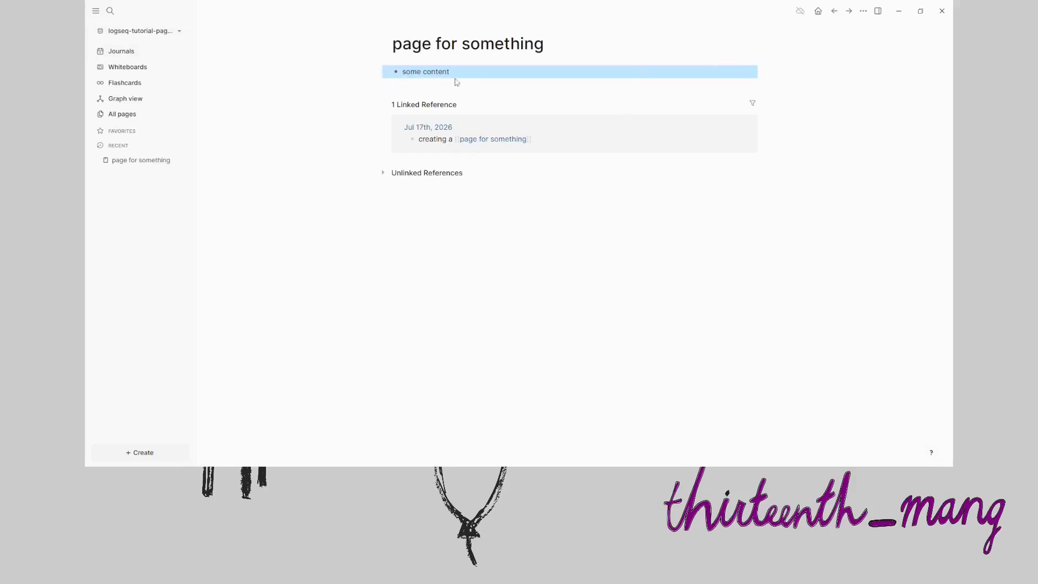
click(136, 51)
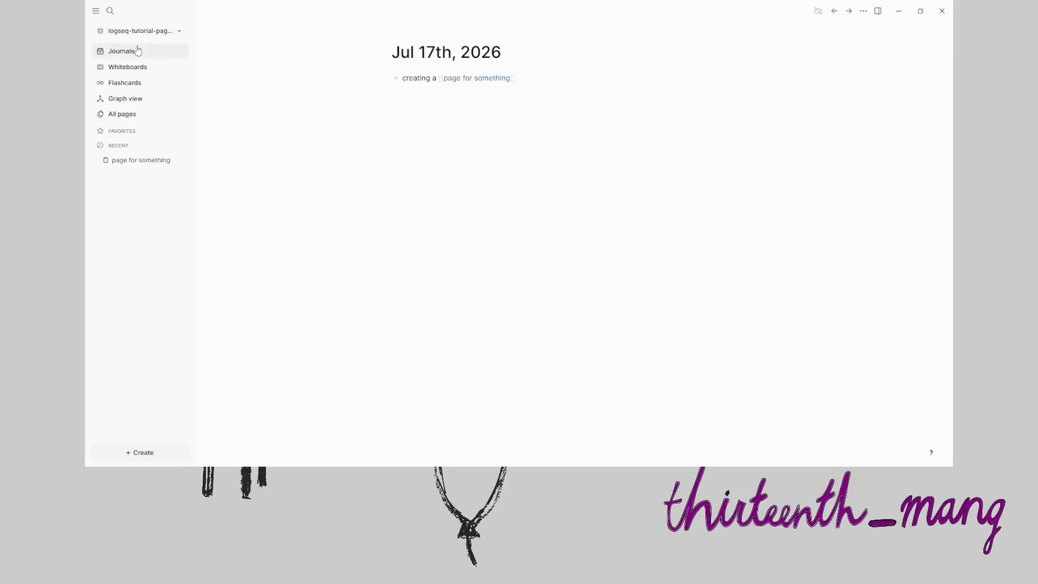
Add a second block to the Jul 17th, 2026 journal that references the existing page as the tag #[[page for something]].
click(568, 75)
key(Return)
text(#page)
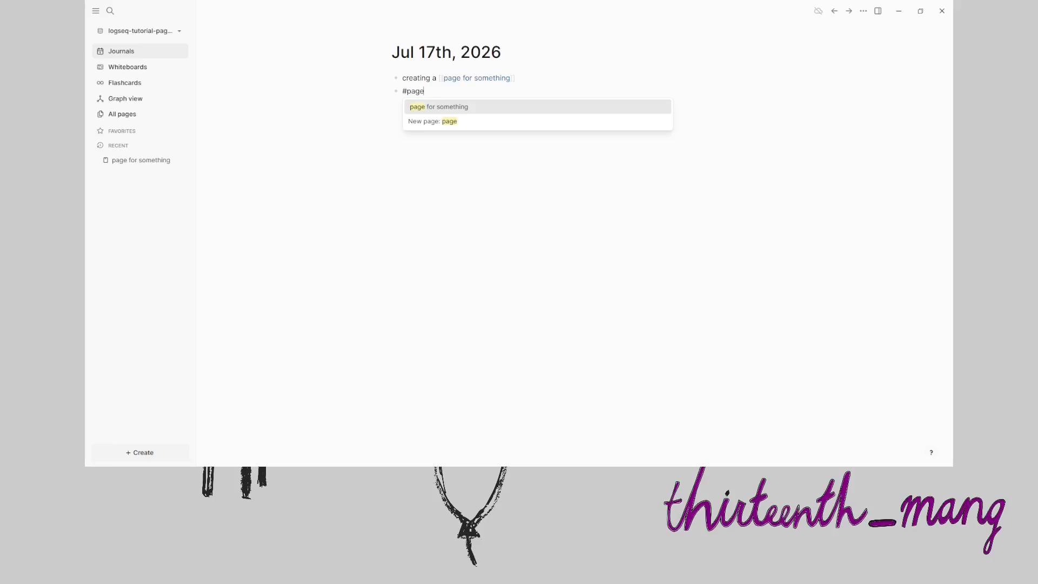
key(Return)
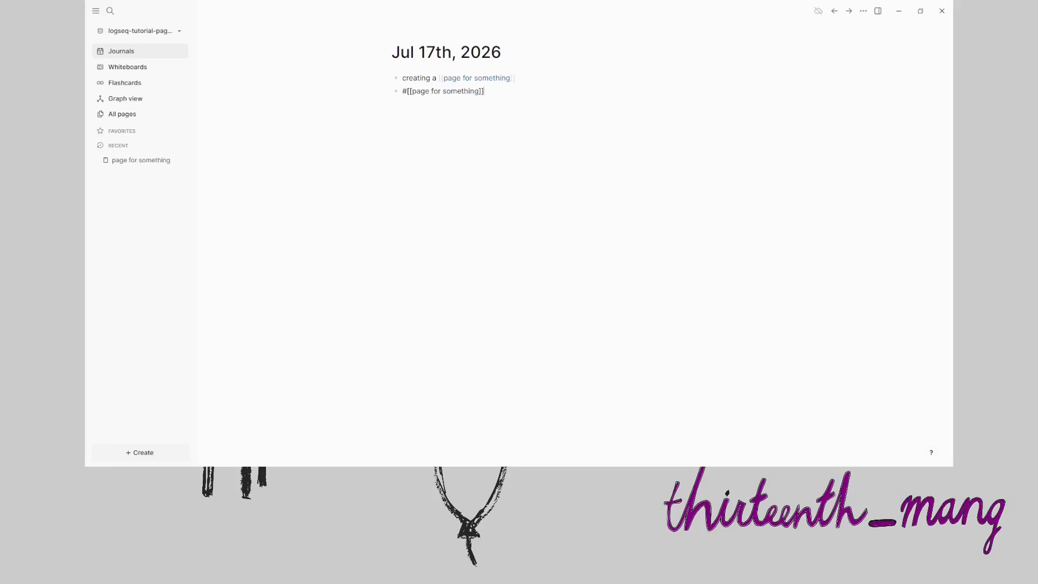
key(Escape)
click(464, 137)
Follow the #page for something tag to review that page's linked references, then return to the journal and close the window.
mouse_move(424, 96)
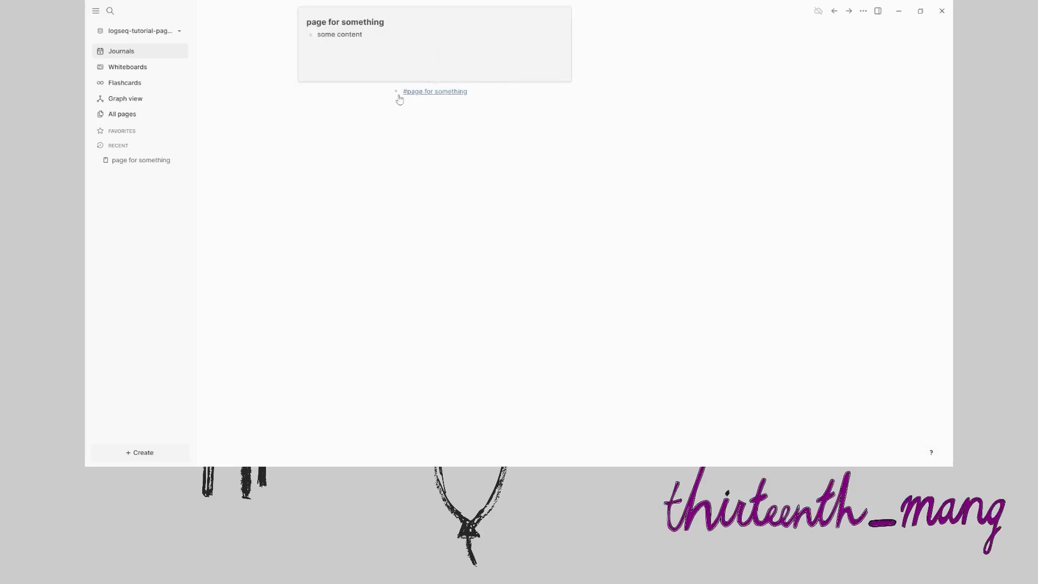
click(432, 93)
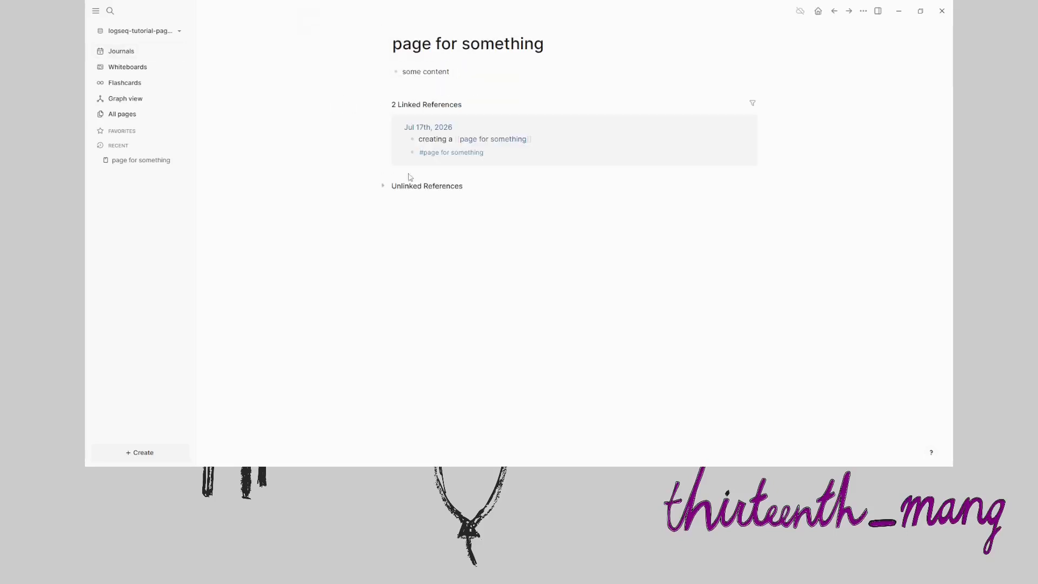
click(119, 53)
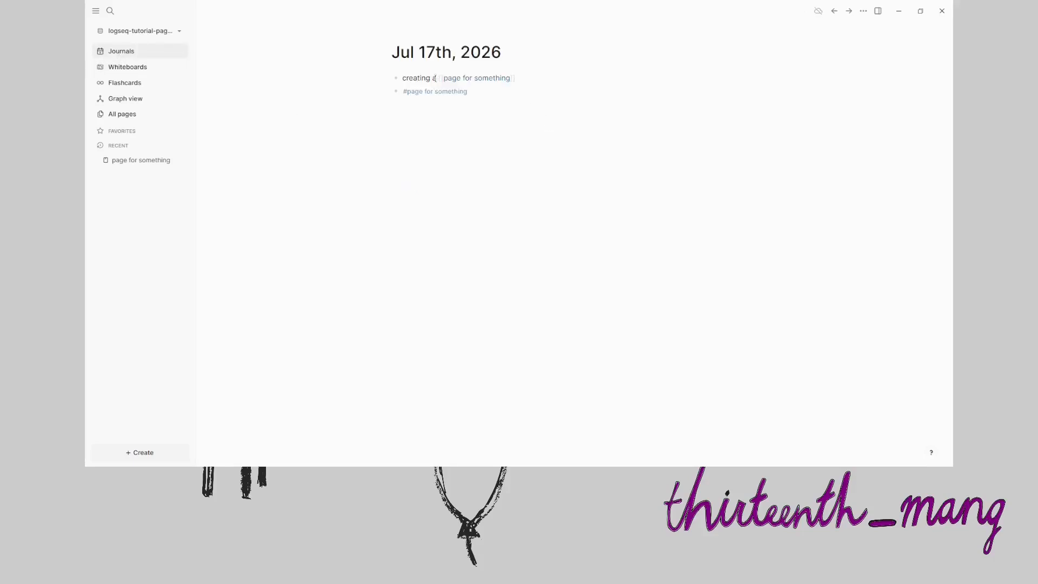
mouse_move(488, 80)
click(943, 13)
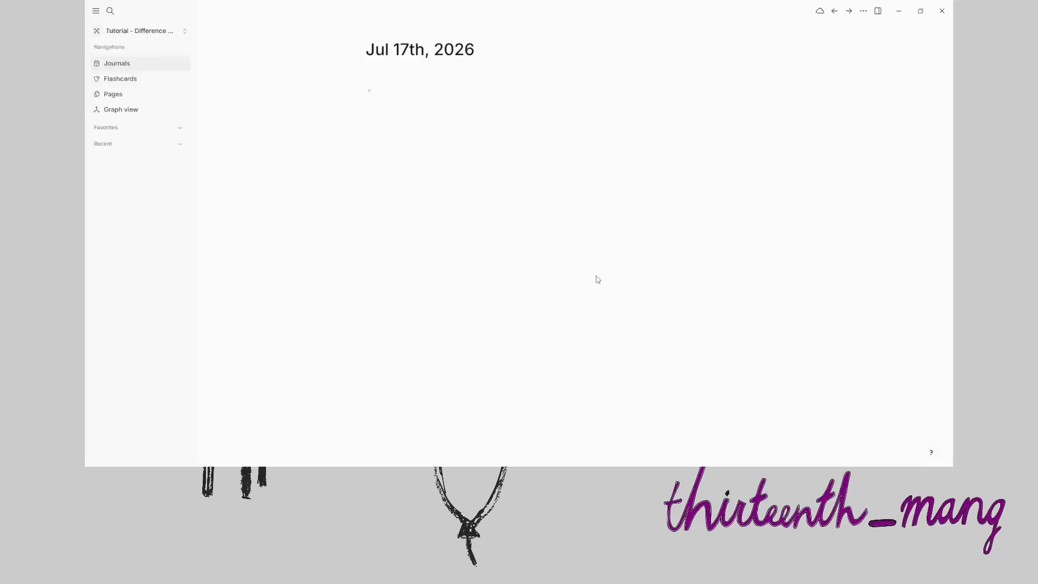
In the Tutorial - Difference graph, try the journal block "create [[page for something]]" and clear it.
text(create [[page for )
text(something)
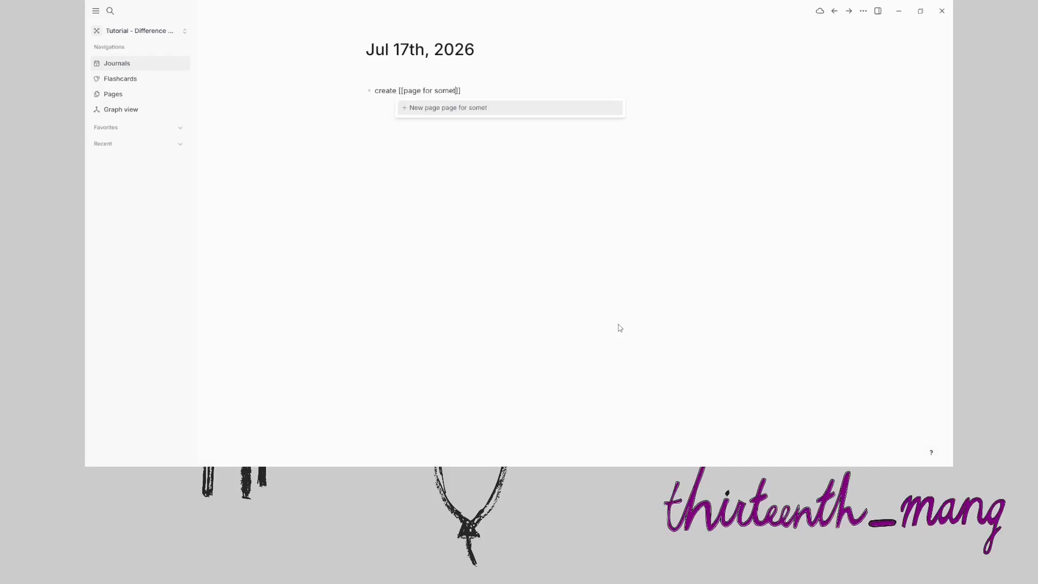
key(Escape)
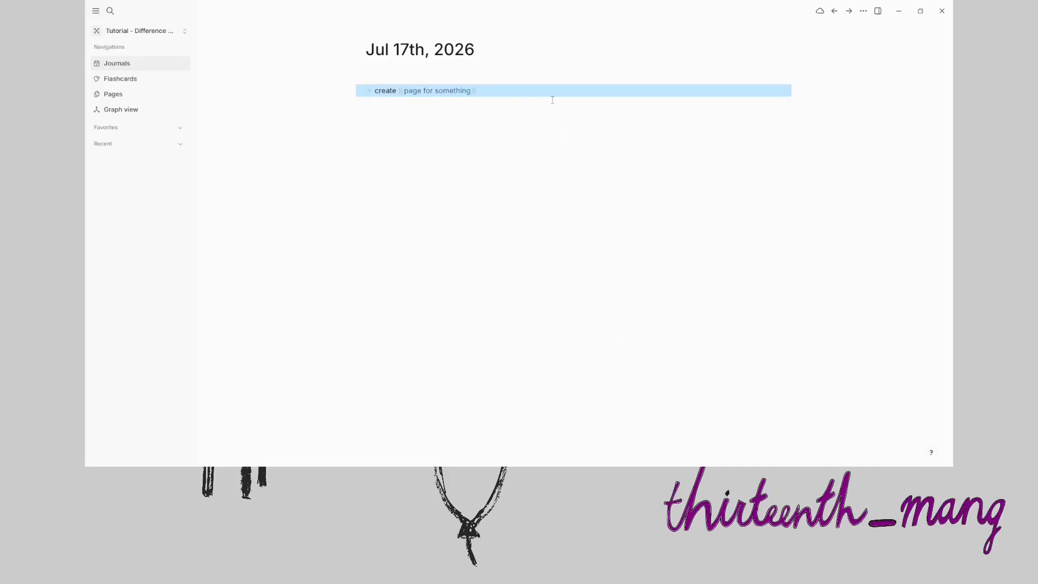
key(BackSpace)
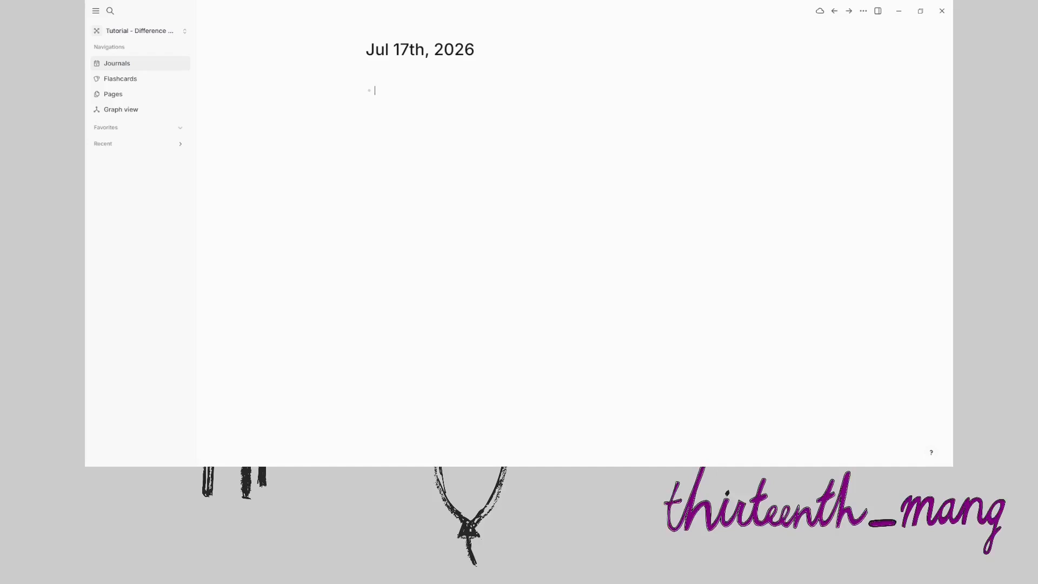
Write two journal blocks: "if we create a page for [[sci-fi]]" and "and then we create a movie page, [[some movie (2026)]]".
text(if we create a page for [[sci-fi)
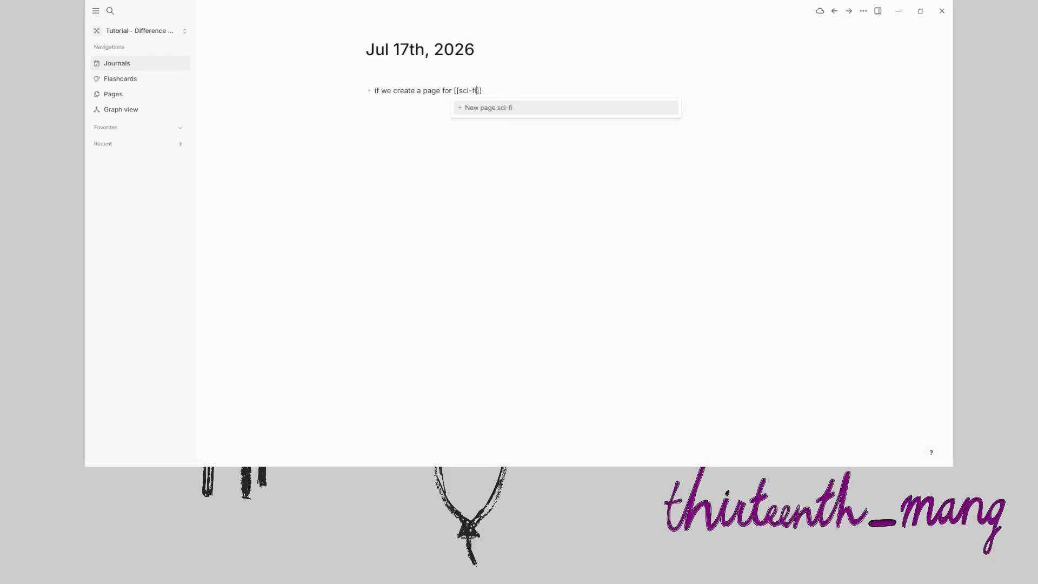
key(Return)
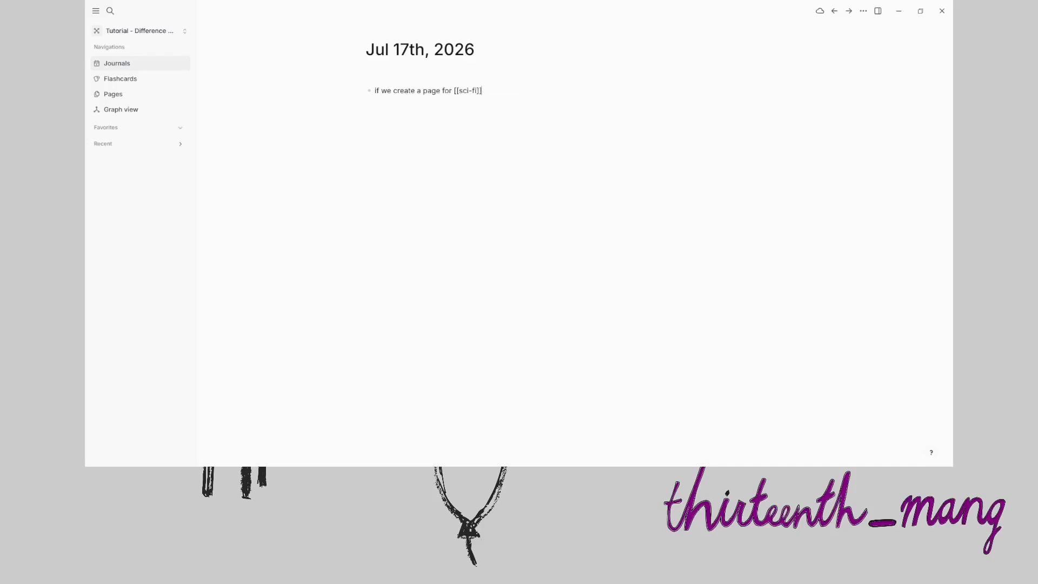
key(Return)
text(and then we create a movie page, [[some move)
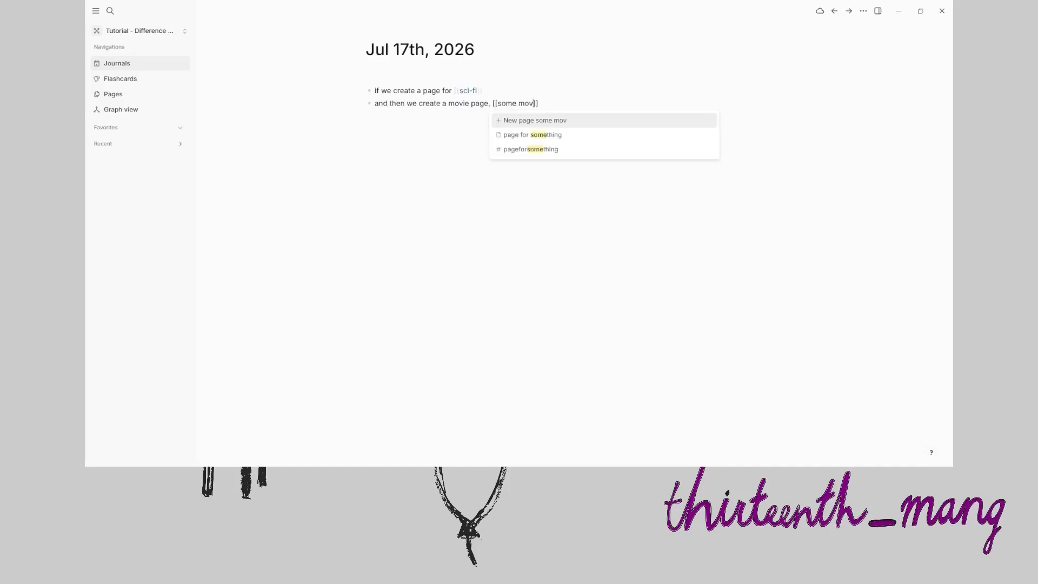
key(BackSpace)
text(ie (2026)
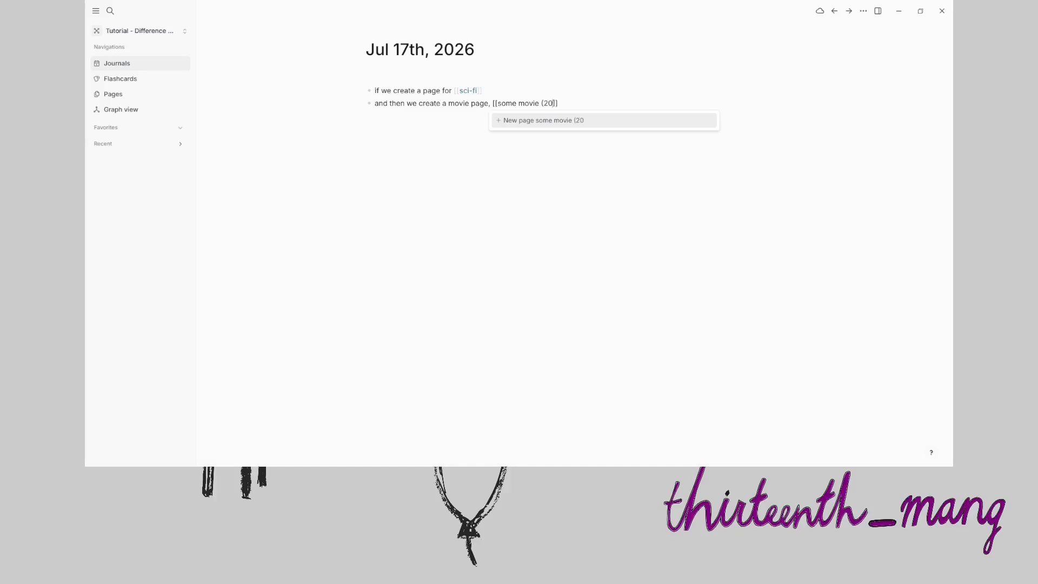
key(Escape)
key(Escape)
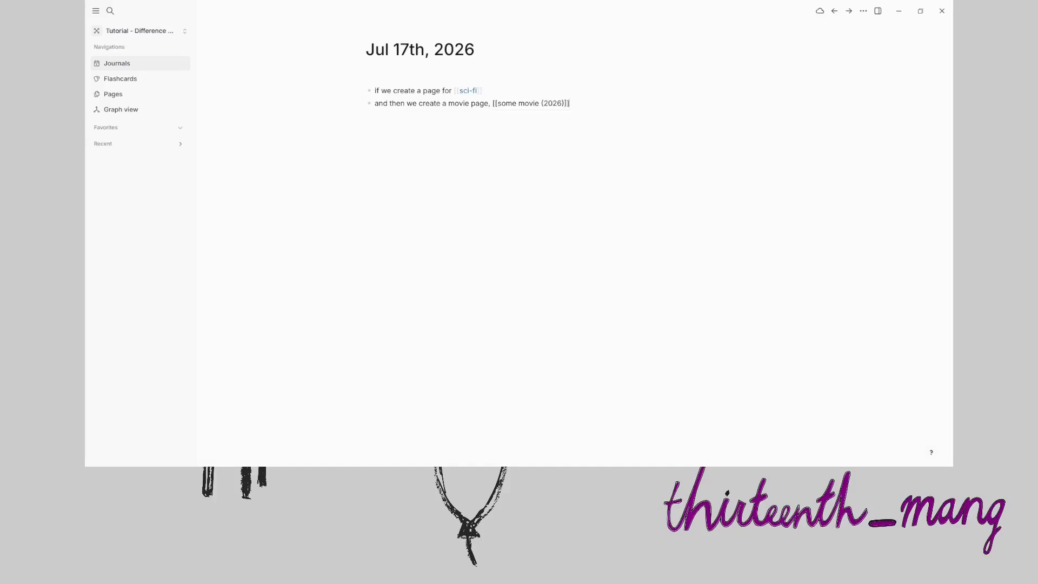
Open the some movie (2026) page and tag its title with #sci-fi, converting the existing sci-fi page to a tag.
click(551, 106)
click(520, 52)
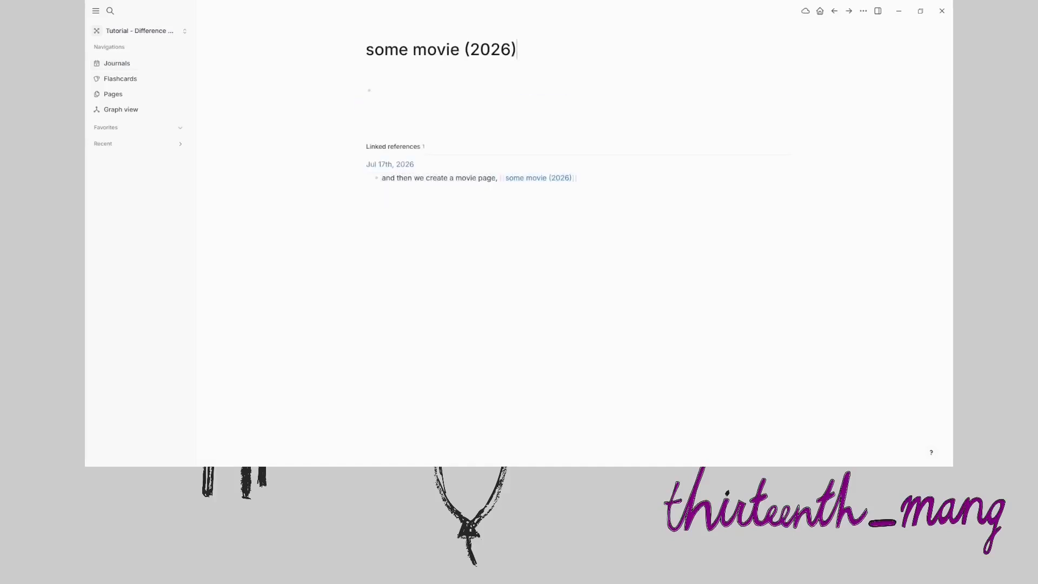
text(#)
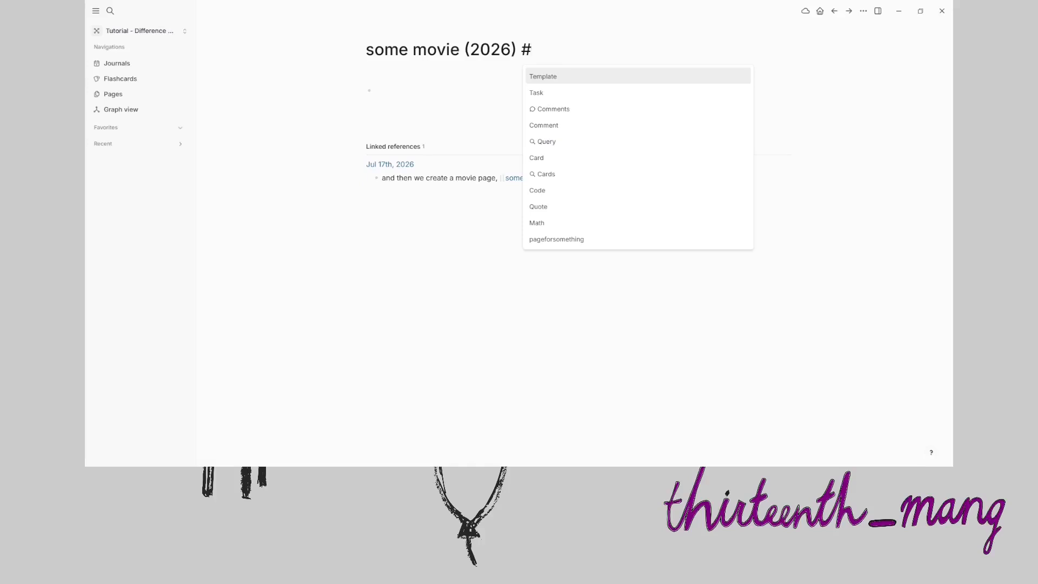
text(sci-fi)
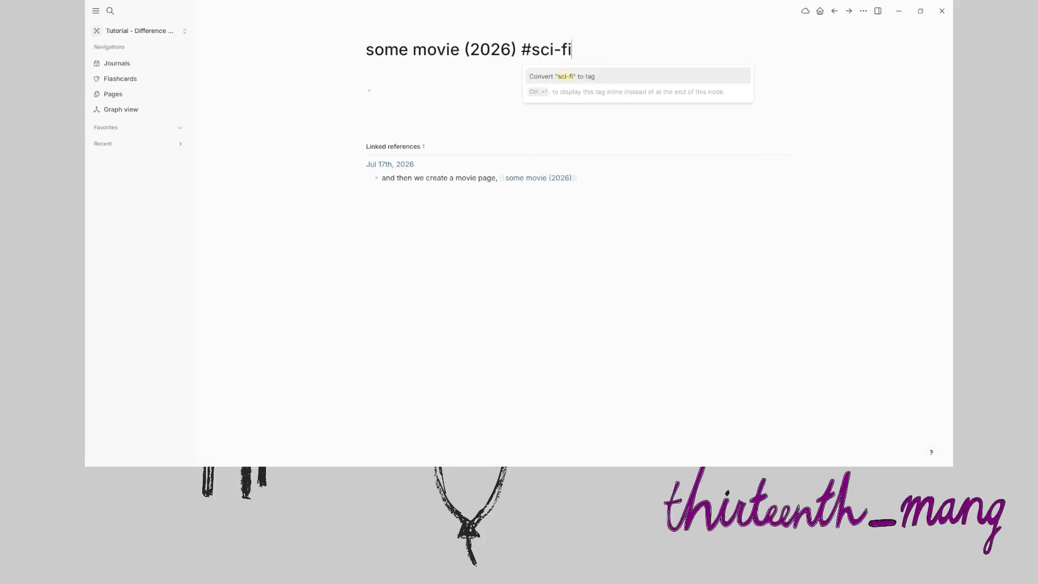
key(Return)
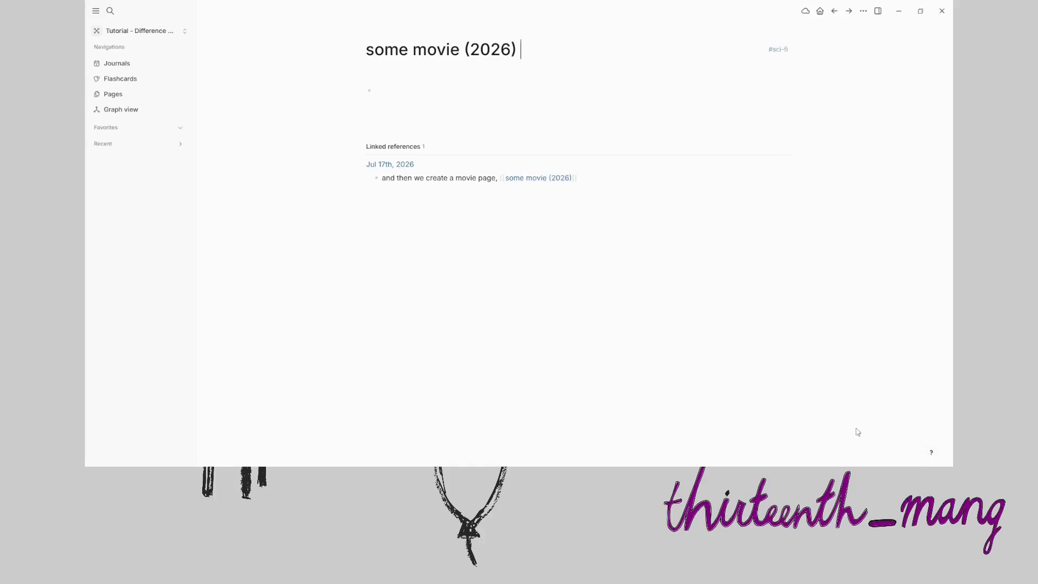
Reopen some movie (2026) from the journal and follow its #sci-fi tag to examine the tag page's table and linked references.
click(126, 64)
click(494, 91)
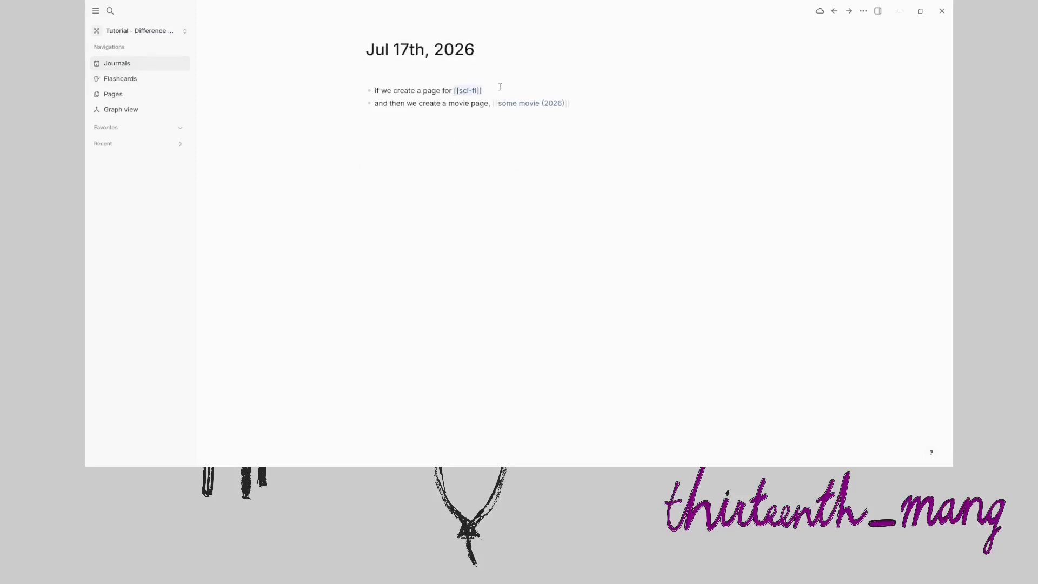
click(544, 103)
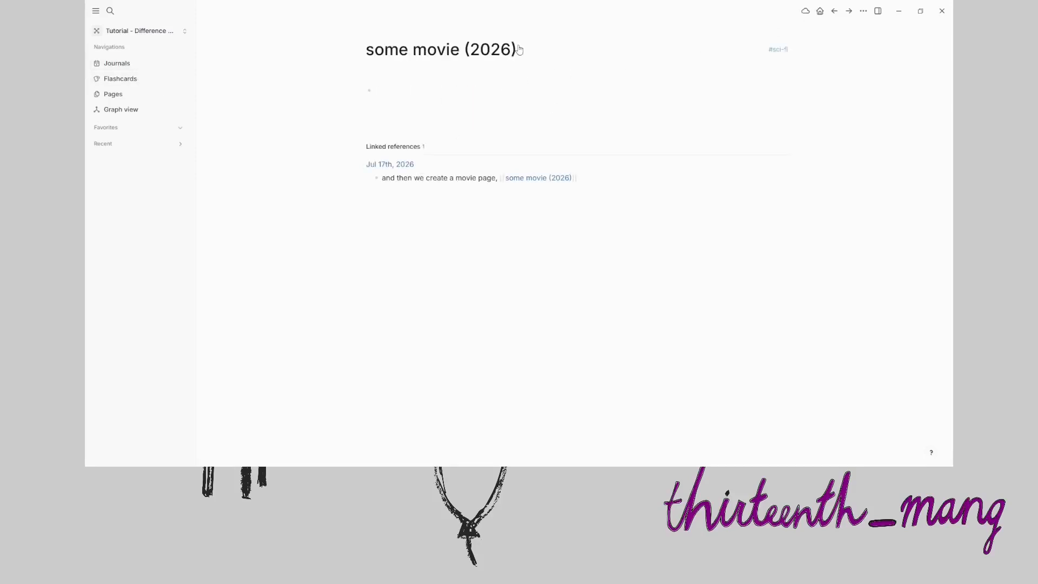
click(782, 51)
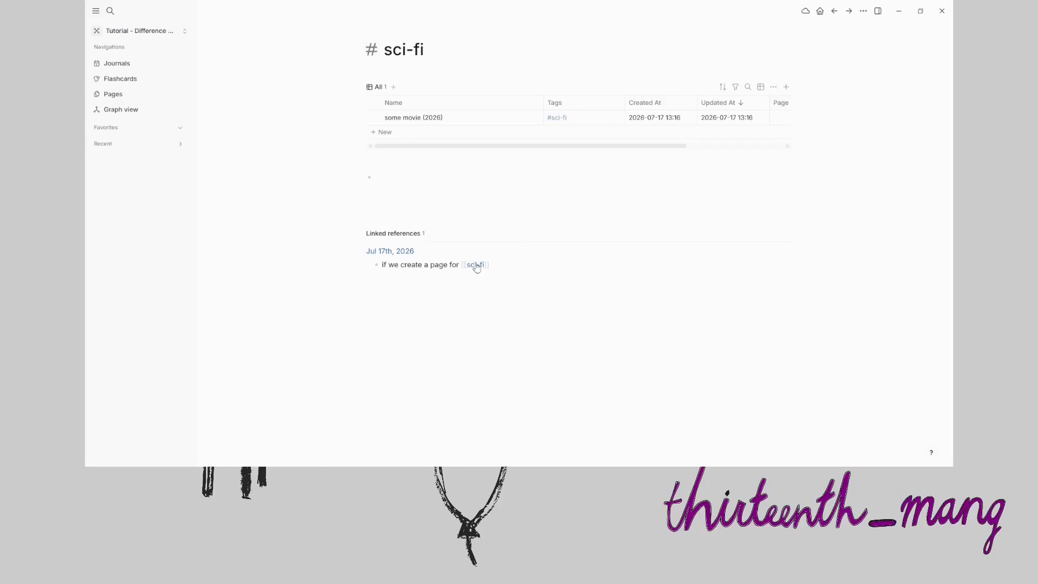
Open the sci-fi page through its journal link and expand its tag properties for review.
click(118, 70)
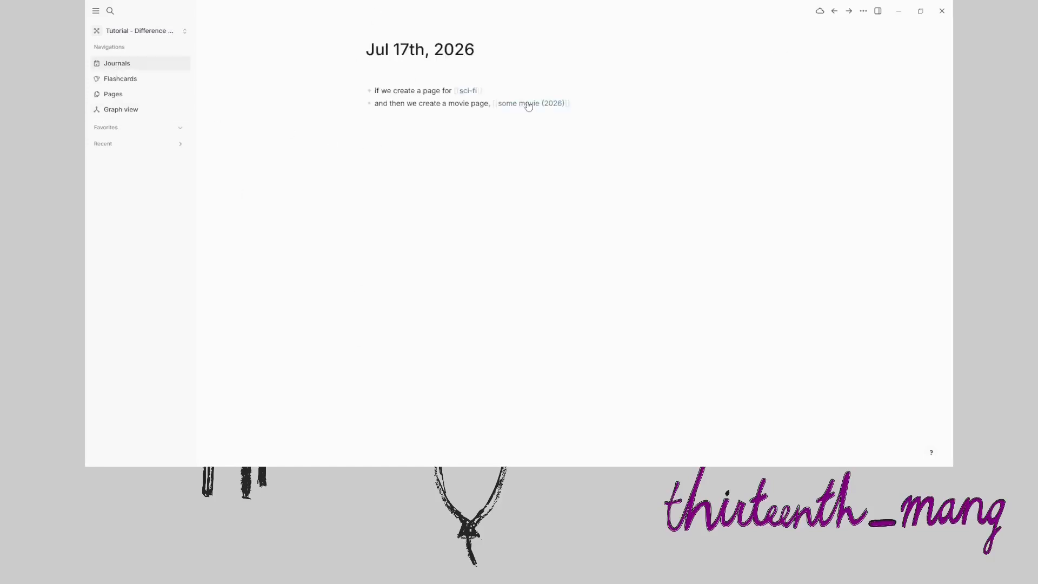
click(466, 92)
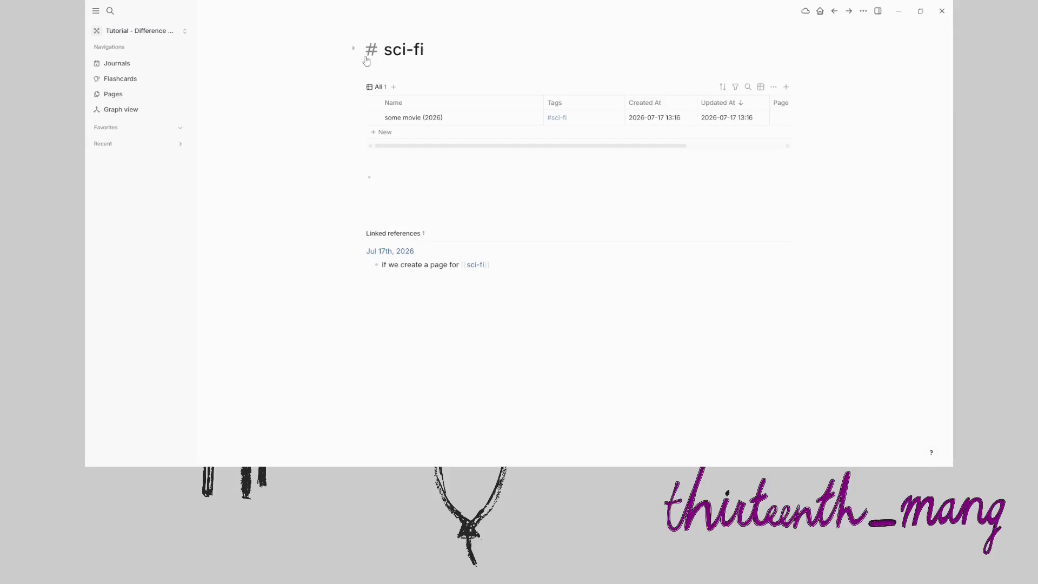
click(354, 50)
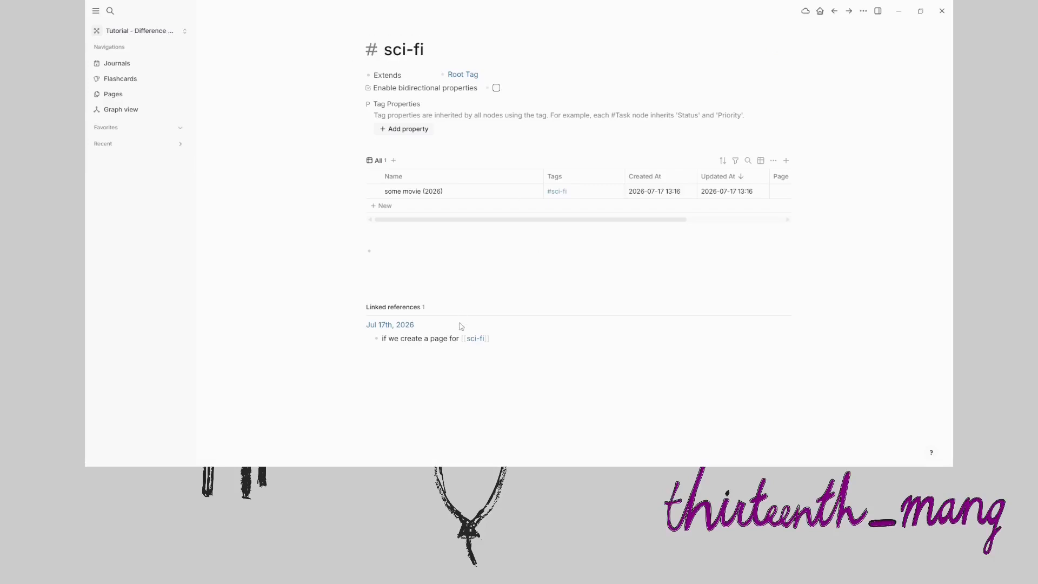
Add the journal block "if we make another tag with camel case, what happens then?" and tag it with a new #Sci-Fi tag.
click(125, 65)
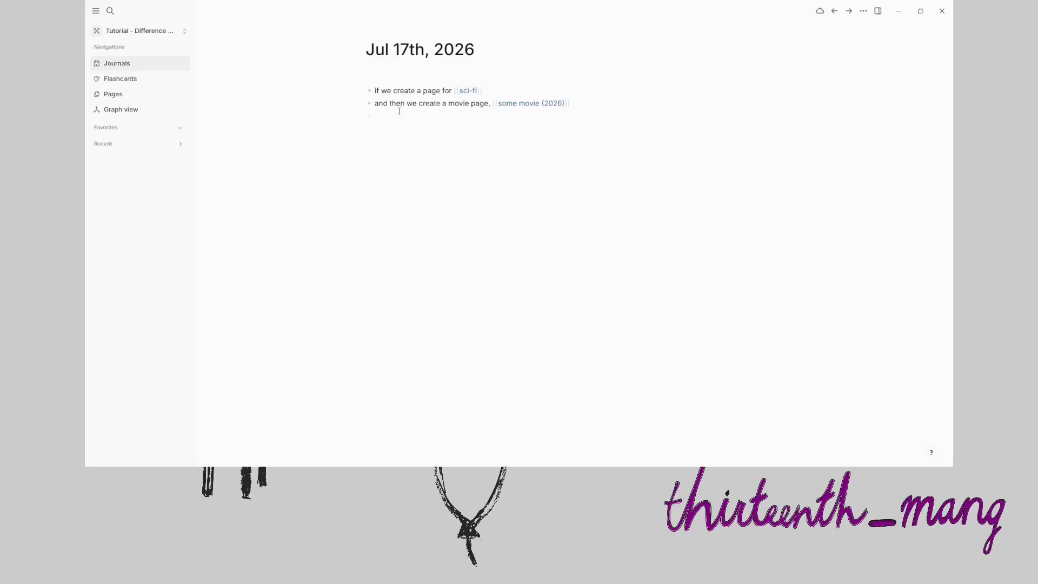
click(412, 141)
text(if we make another tag with camelCase)
key(BackSpace)
key(BackSpace)
key(BackSpace)
key(BackSpace)
key(BackSpace)
key(BackSpace)
key(BackSpace)
key(BackSpace)
key(BackSpace)
text(CamelCase)
key(BackSpace)
key(BackSpace)
key(BackSpace)
key(BackSpace)
key(BackSpace)
key(BackSpace)
key(BackSpace)
key(BackSpace)
key(BackSpace)
text(camel case, what happens)
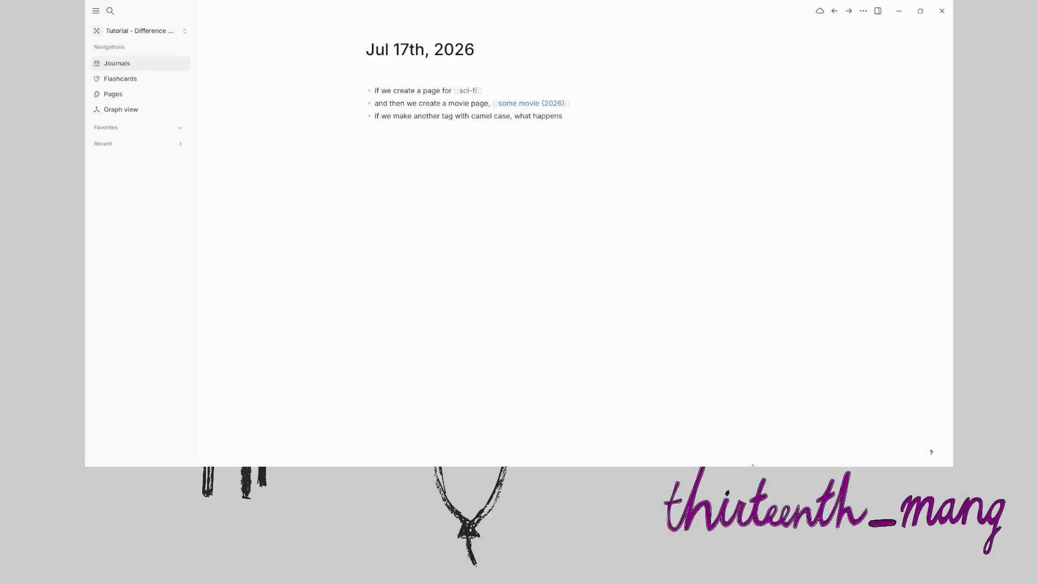
text( then? #Sci-Fi)
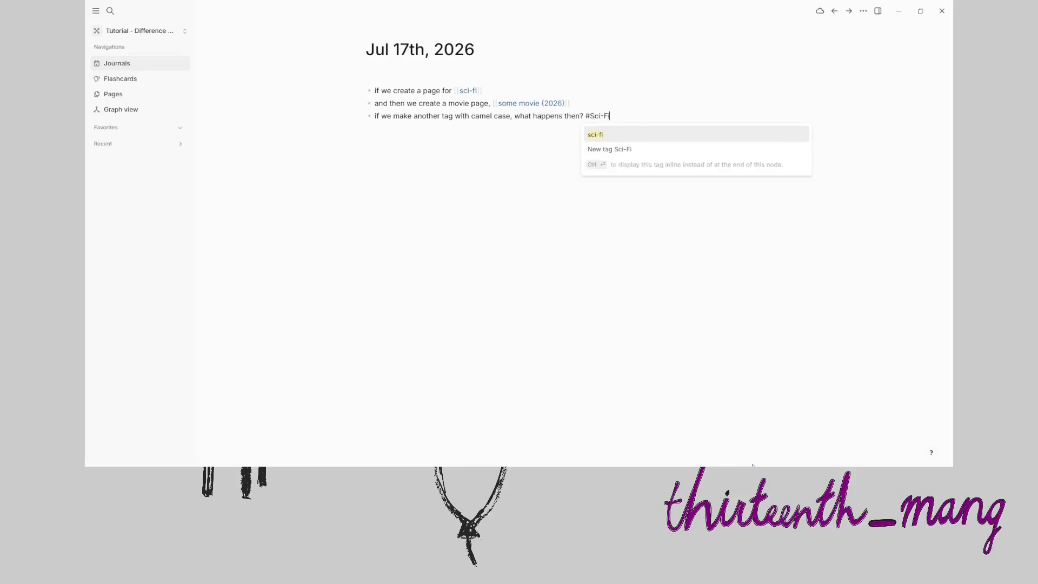
key(Return)
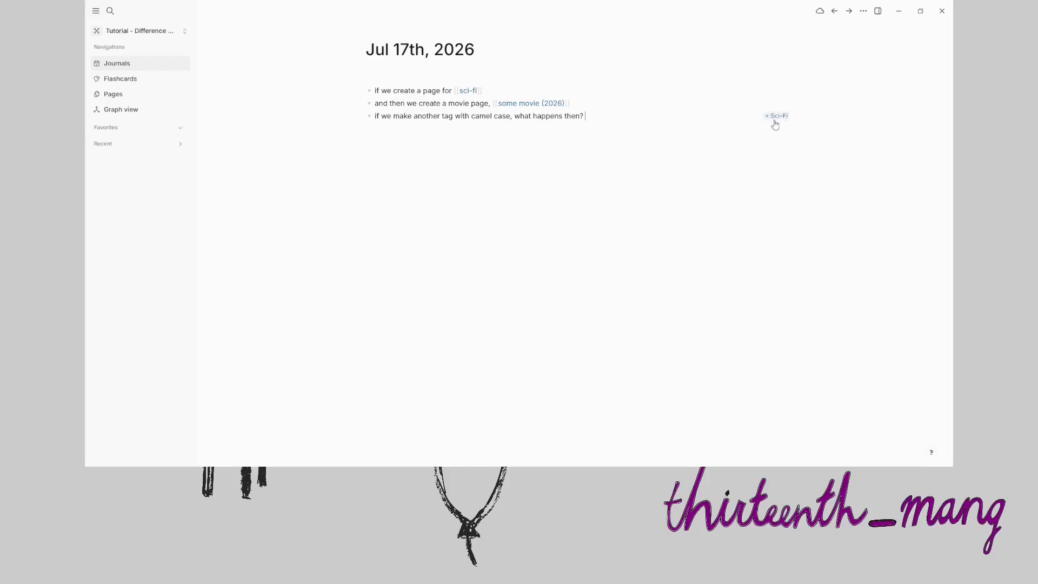
Open the #Sci-Fi tag page and the sci-fi page from the journal to compare their tagged items and linked references.
click(777, 117)
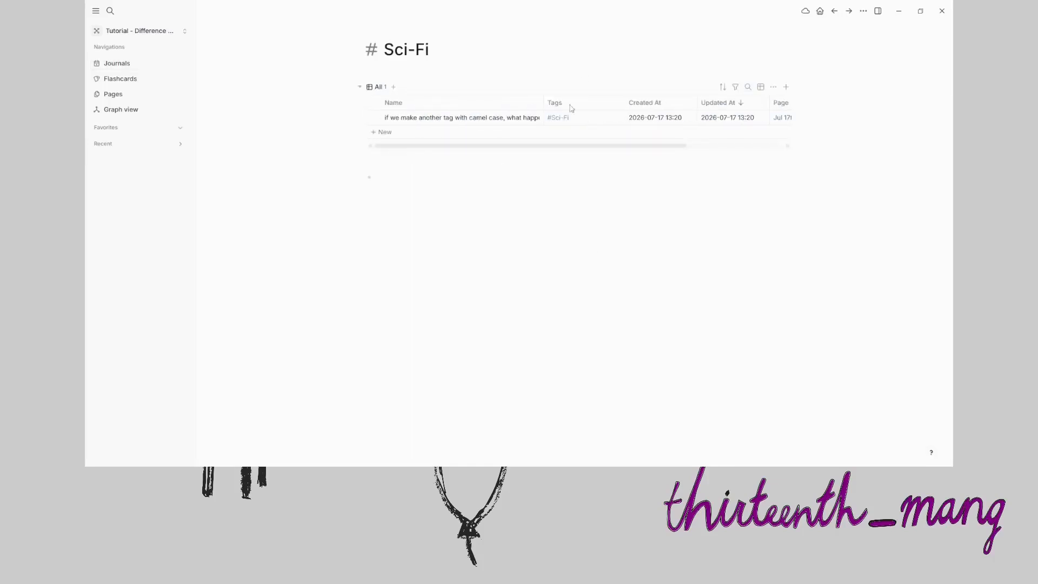
key(alt+Left)
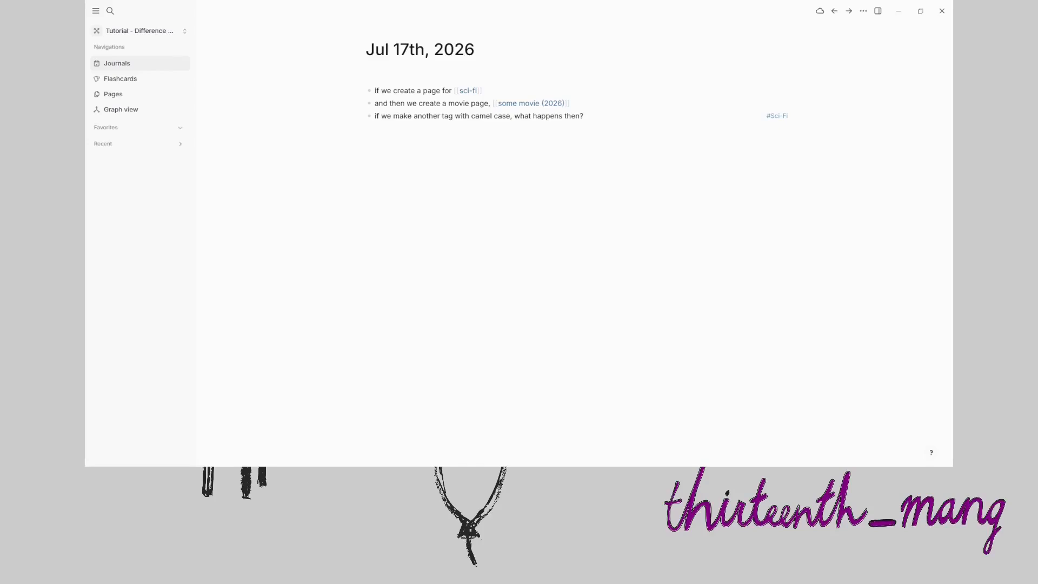
click(602, 117)
mouse_move(471, 95)
right_click(484, 94)
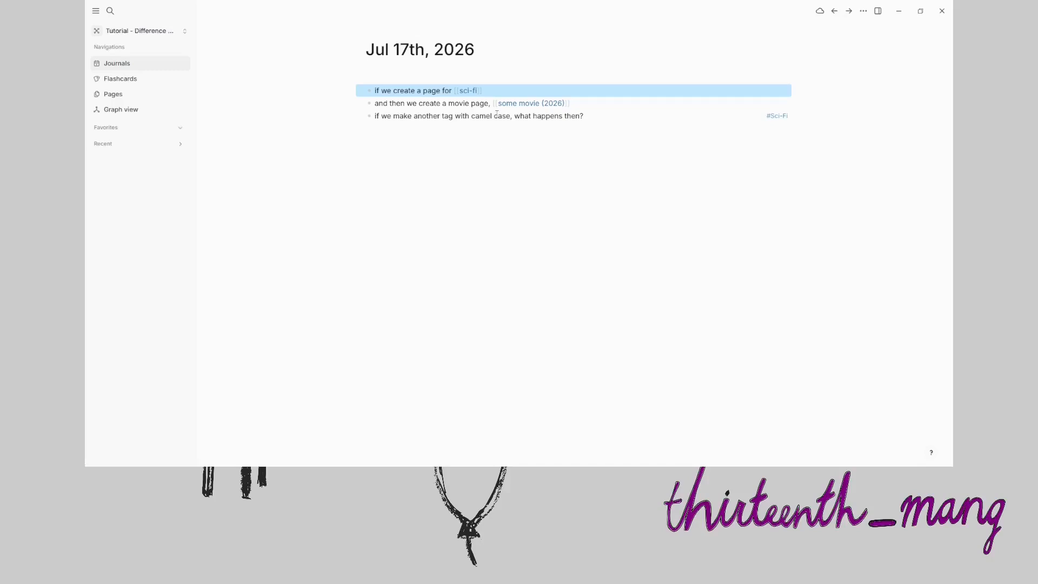
click(468, 91)
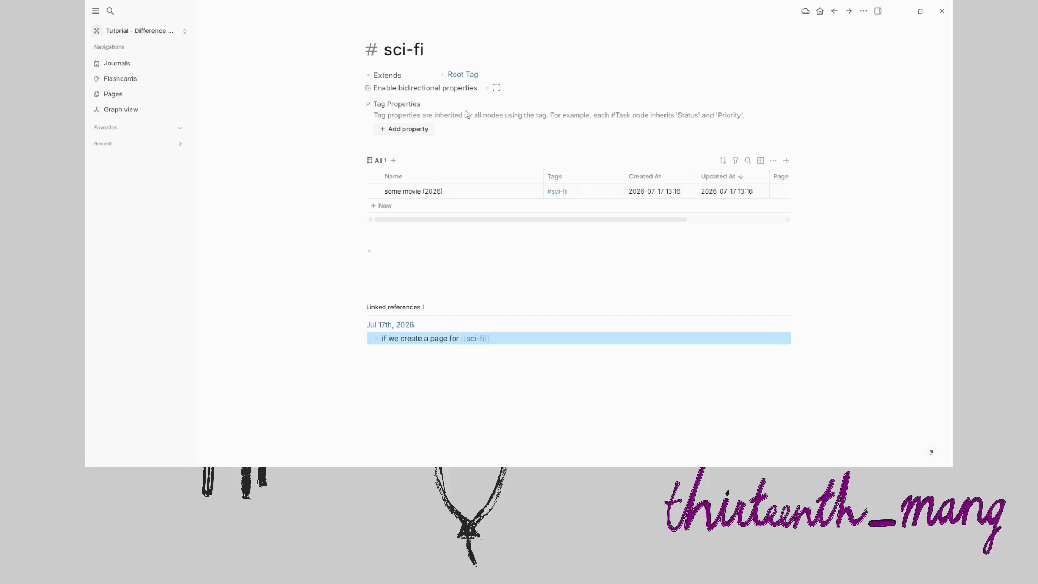
Add a new journal block that links to a new page, [[sci-fi2]].
click(139, 63)
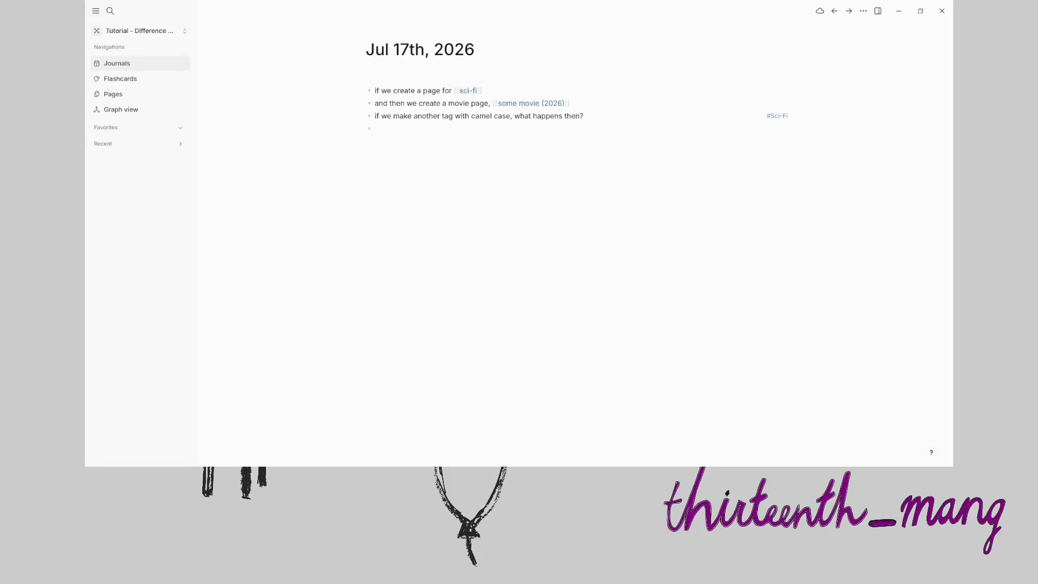
text(sc)
key(BackSpace)
key(BackSpace)
key(BackSpace)
key(BackSpace)
text([[sci-fi)
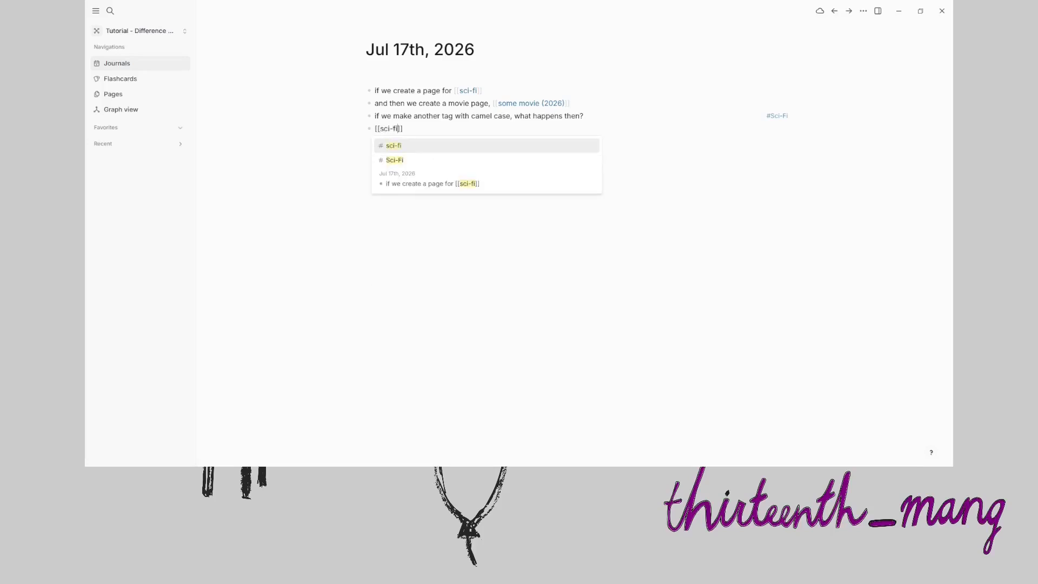
text(2)
key(Escape)
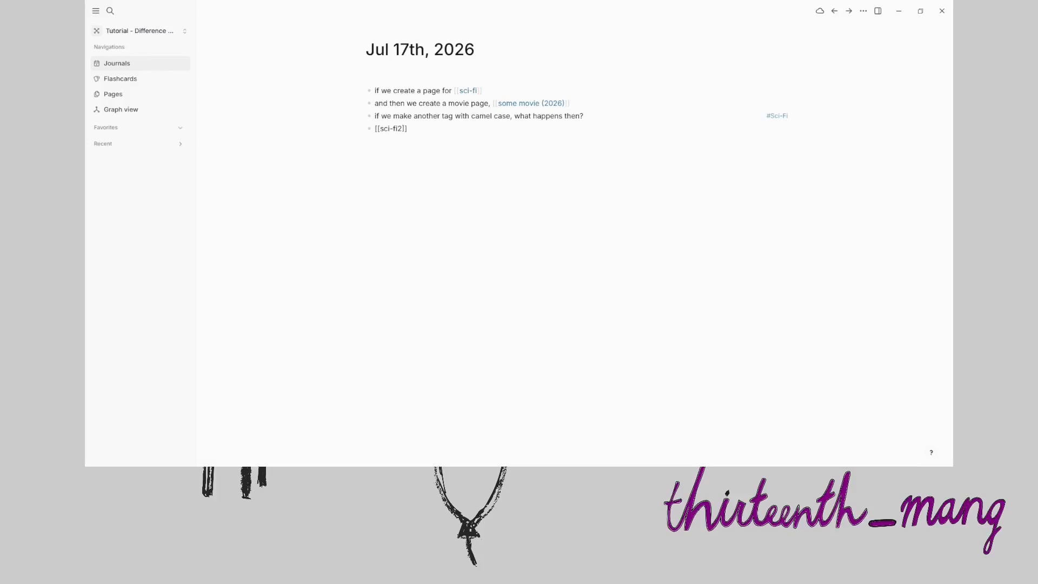
key(Return)
Add a journal block below it that links to a new page, [[some movie 2 (2026)]].
text([[)
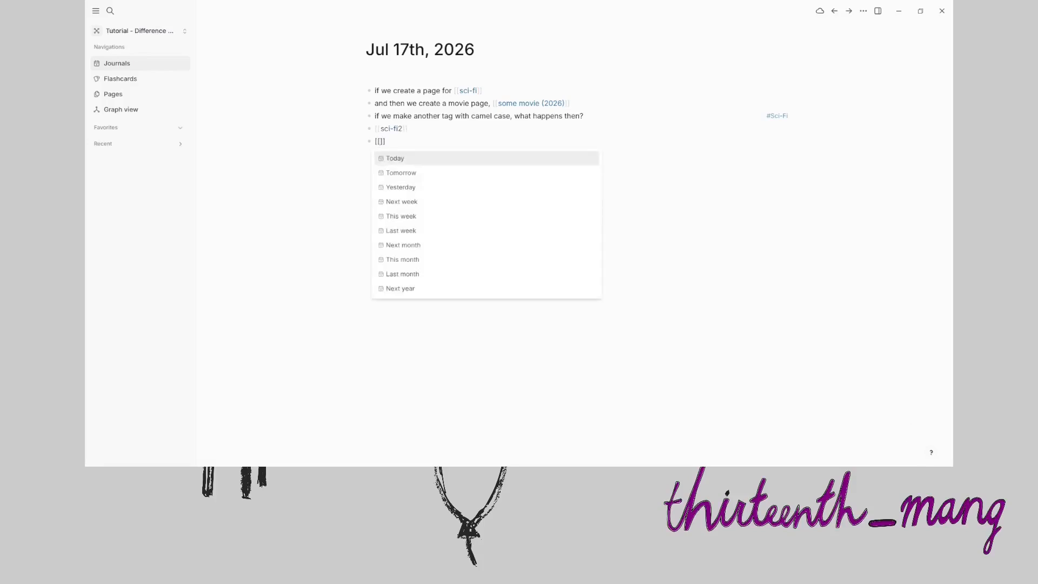
text(some mov)
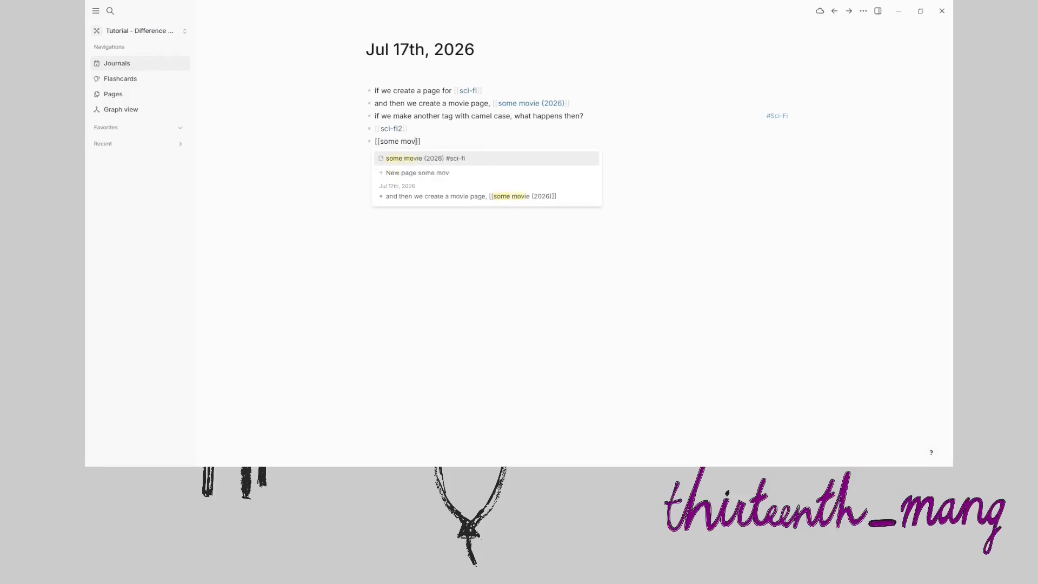
text(ie 2)
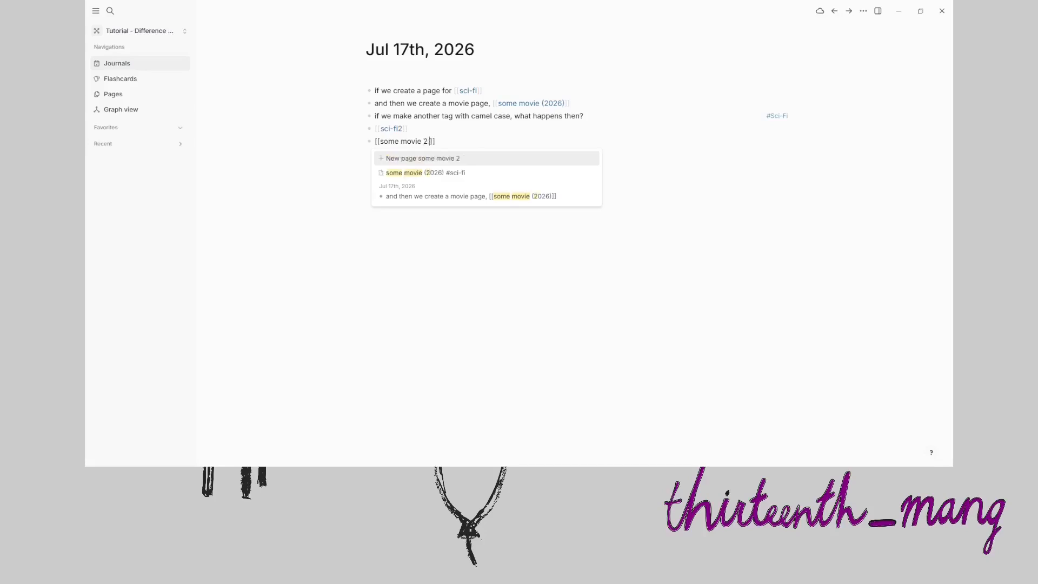
text( (2026))
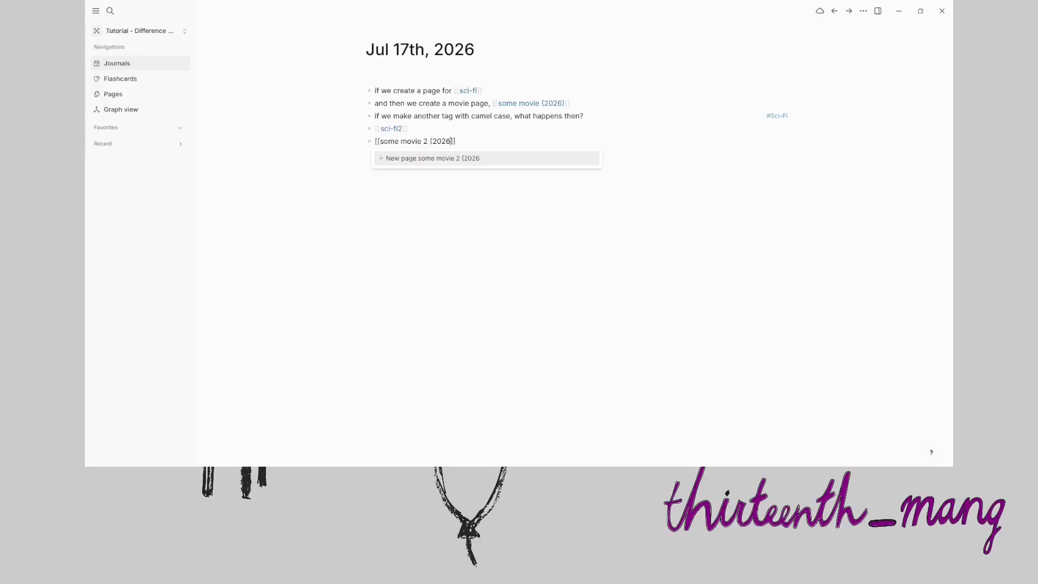
key(Escape)
key(Escape)
Open the sci-fi2 page and write the block "We're going to populate this with some text".
click(392, 129)
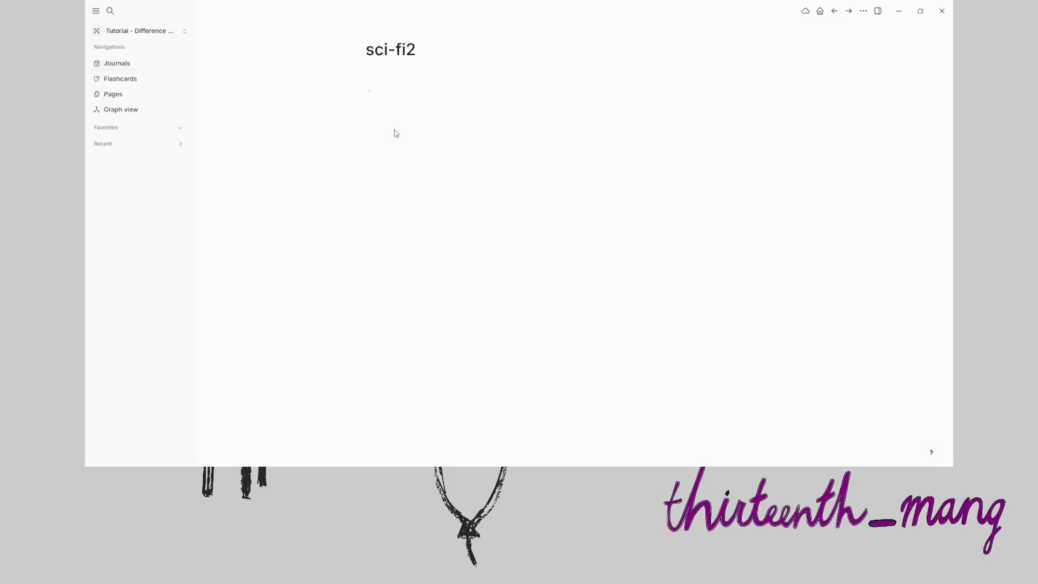
click(439, 90)
text(We're going to pop)
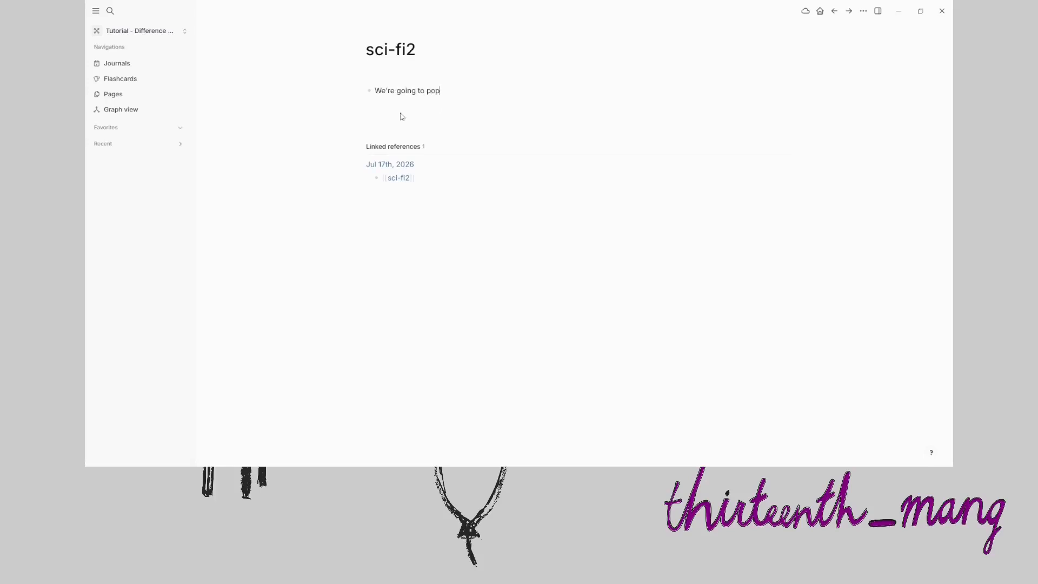
text(ulate this with some text)
key(Escape)
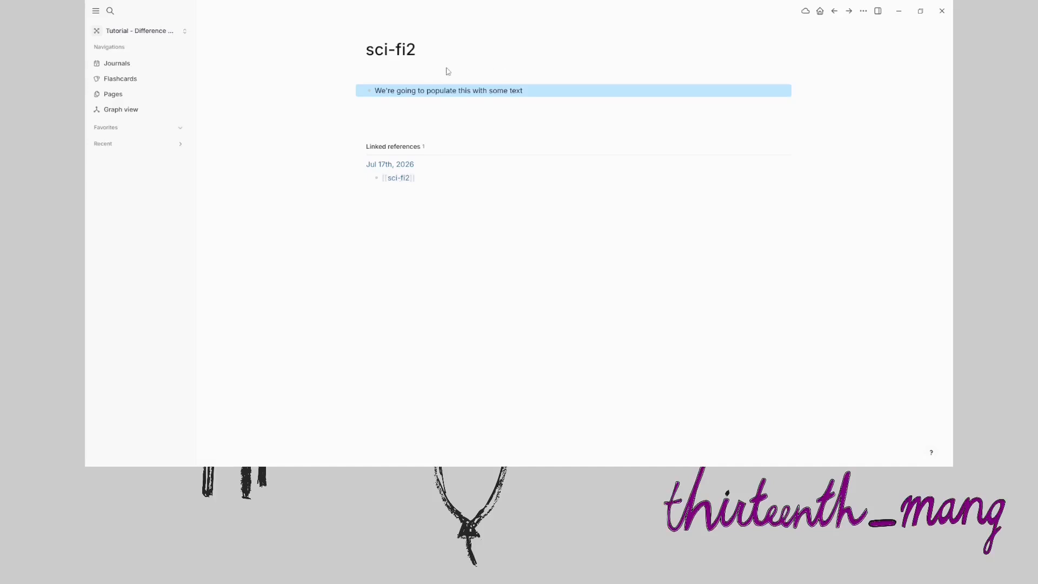
Open the some movie 2 (2026) page from the journal and tag its title with #sci-fi2, converting the sci-fi2 page to a tag.
click(118, 64)
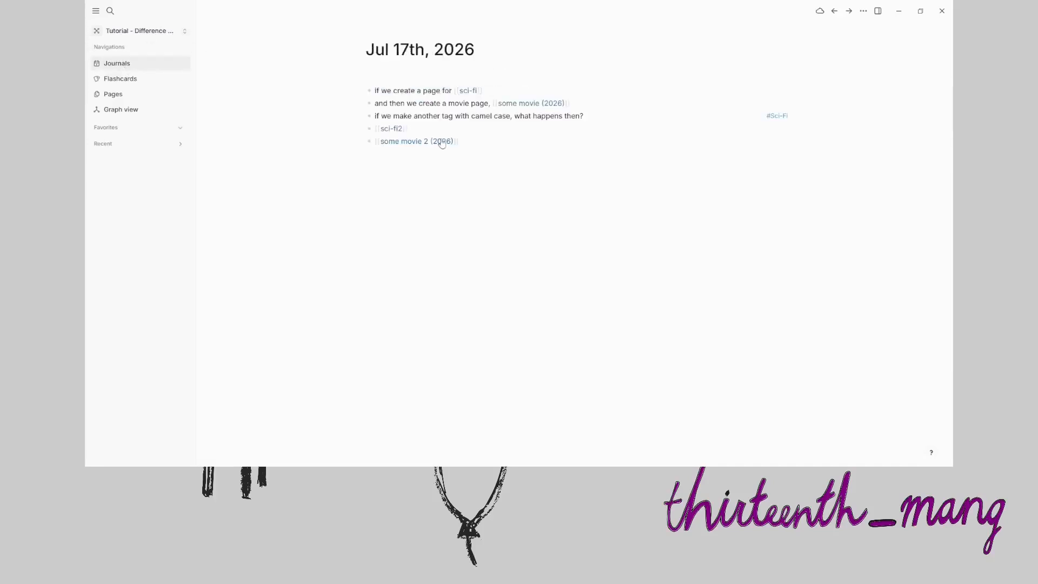
click(431, 142)
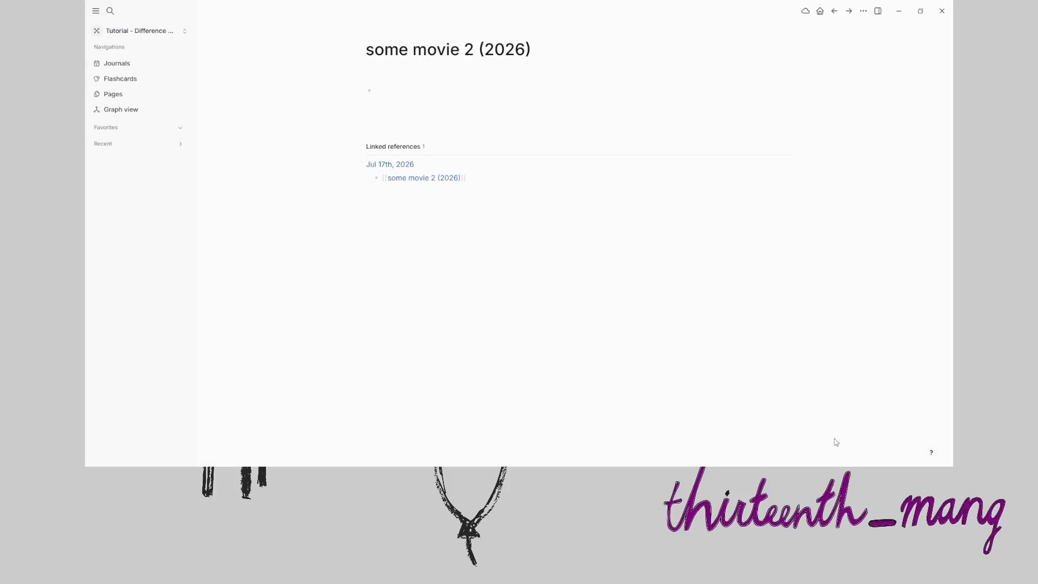
key(BackSpace)
text(#sci)
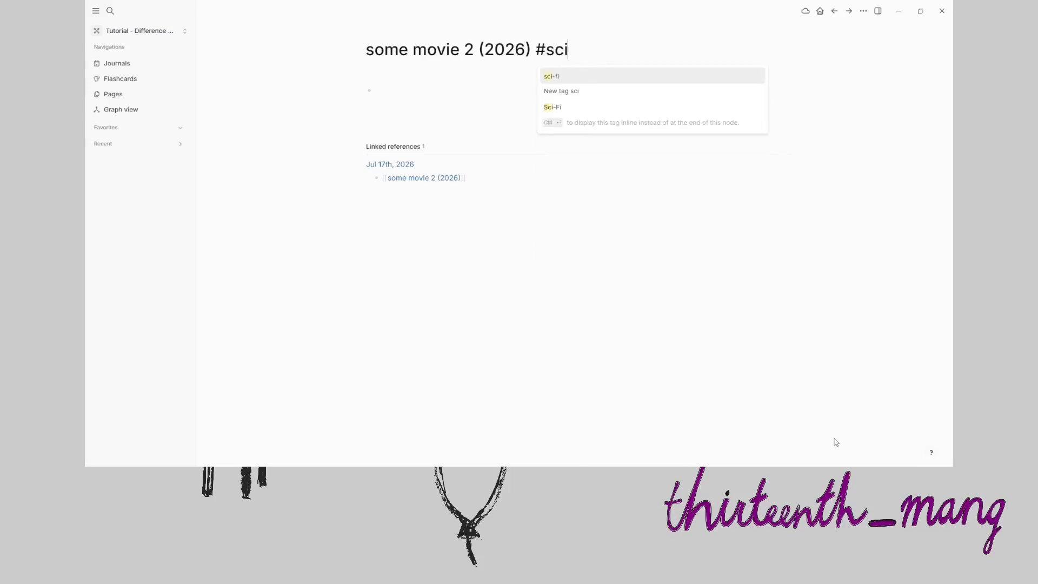
text(-fi2)
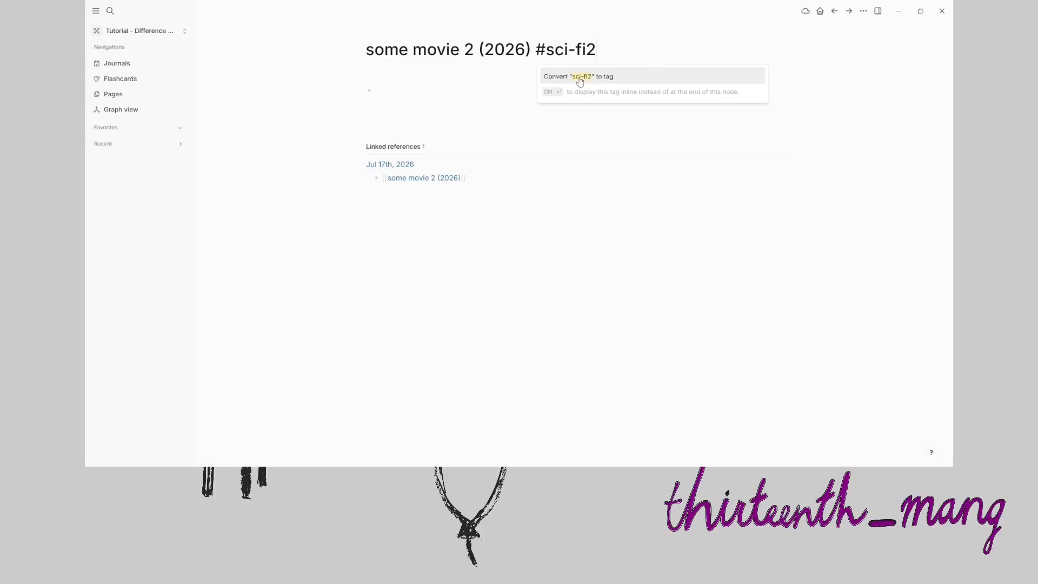
click(580, 81)
Follow the #sci-fi2 tag to its page and check the text block and linked references after the conversion.
click(777, 49)
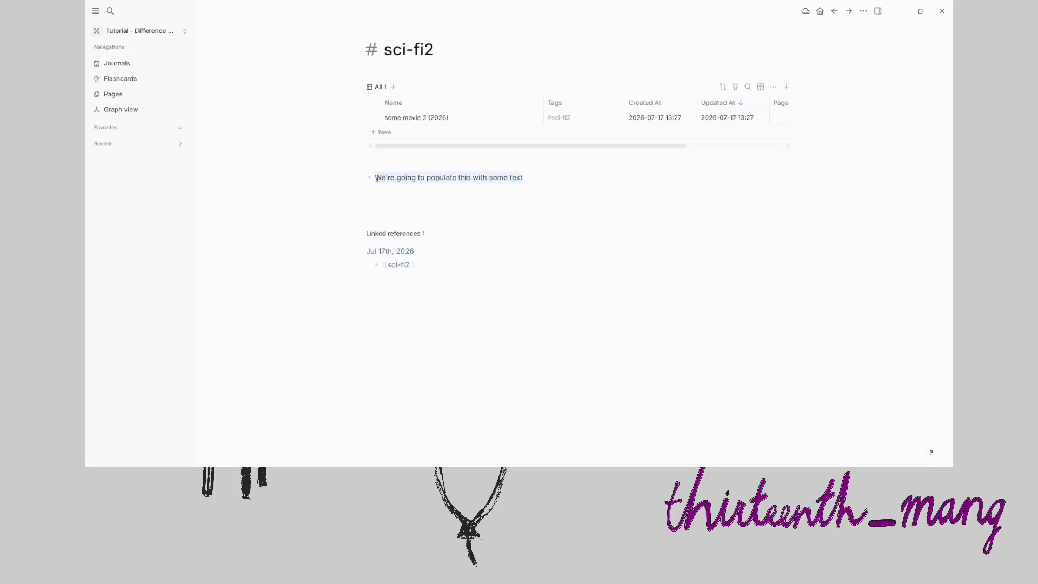
drag(376, 177, 483, 174)
click(554, 176)
drag(436, 178, 537, 174)
click(587, 188)
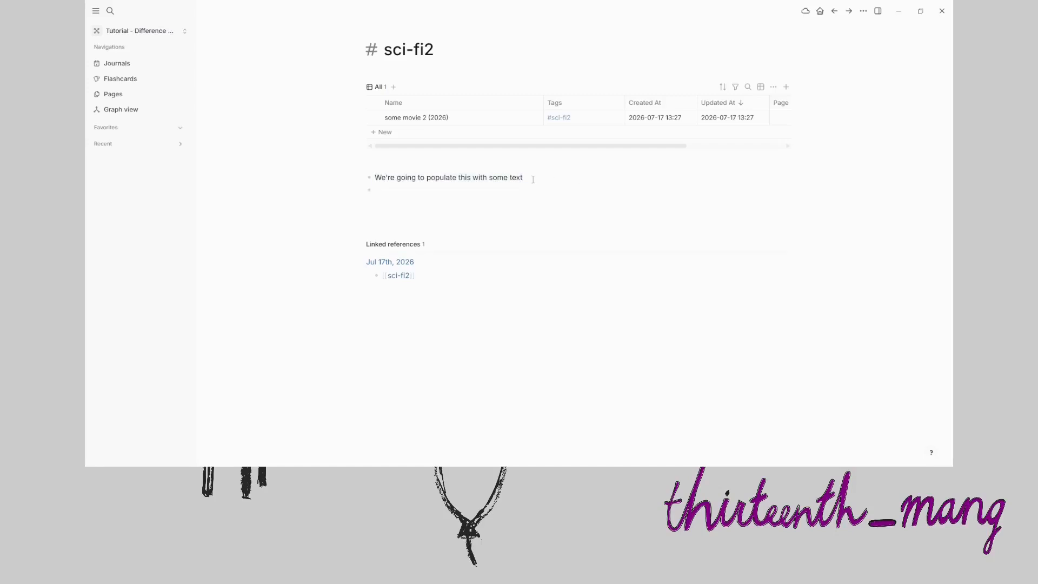
key(BackSpace)
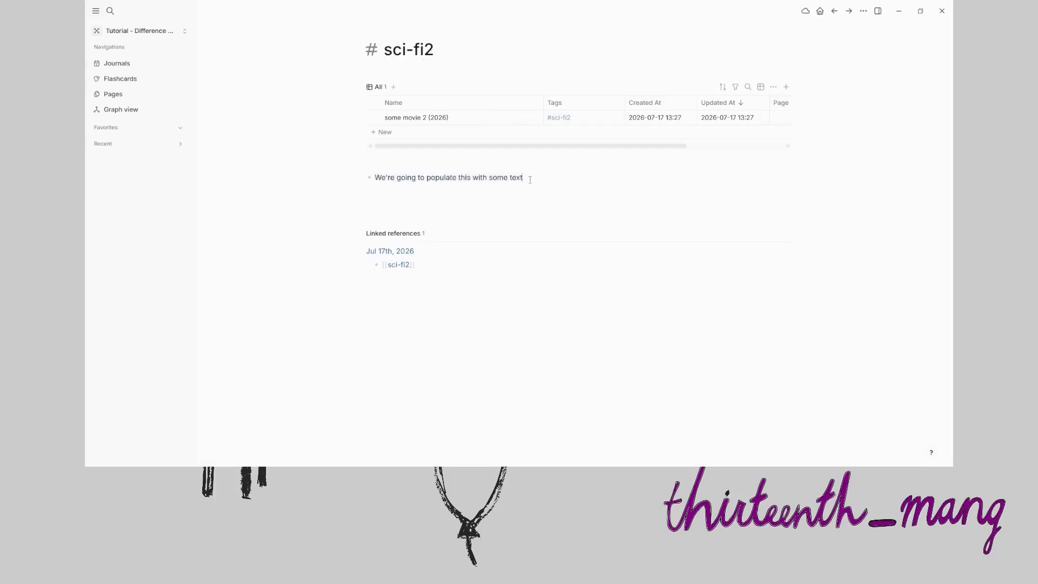
Return to the Jul 17th, 2026 journal and add a block linking to a new page, [[sci-fi3]].
click(387, 250)
click(482, 142)
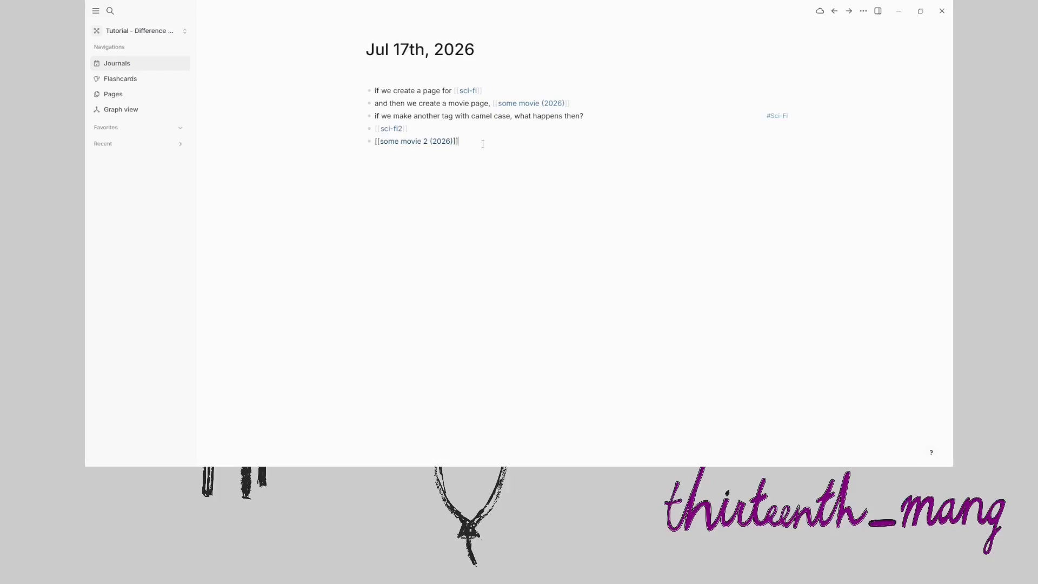
key(Return)
text([[sci)
text(-fi3)
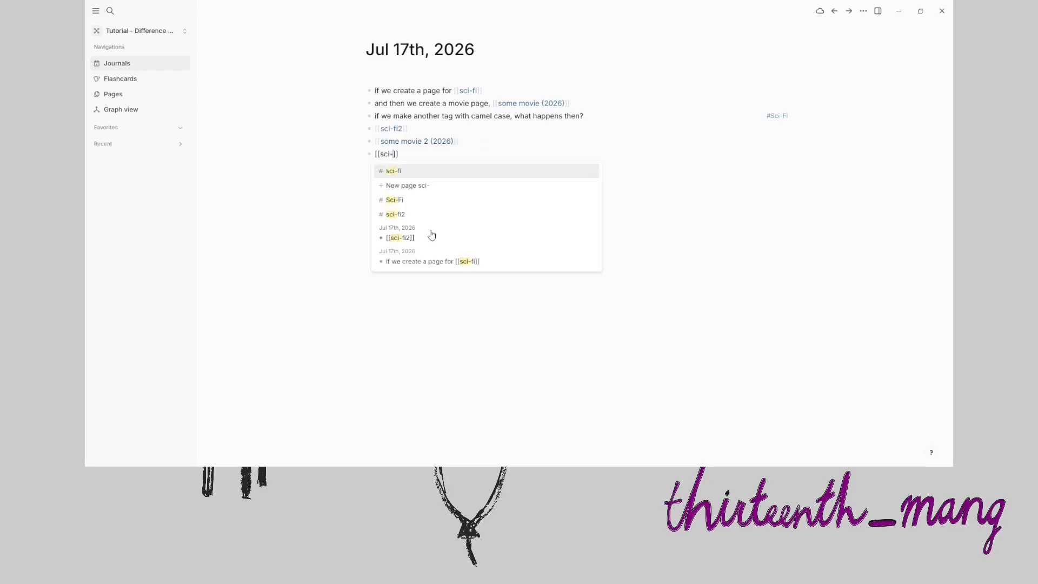
key(End)
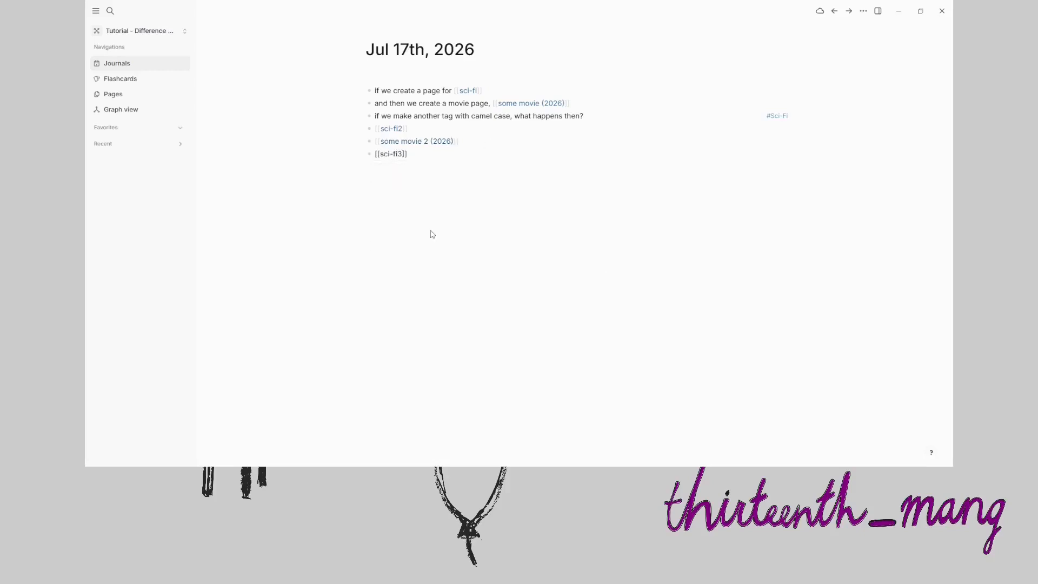
Try to add a journal block linking to a new page, [[some movie 3 (2026)]].
key(Return)
text([[some)
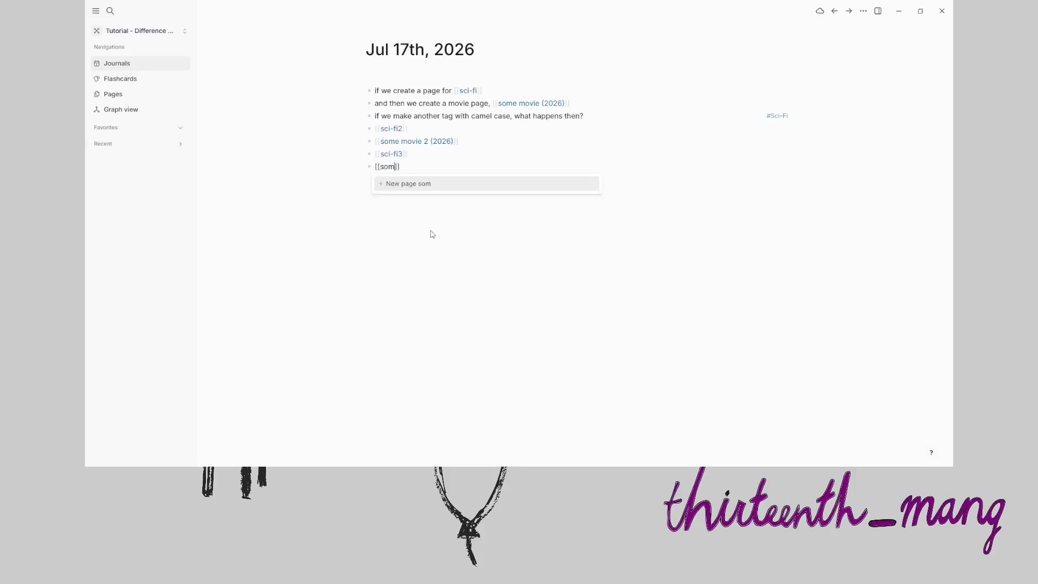
text( move)
key(BackSpace)
text(ie 3)
text(2026)
Open the sci-fi3 page and write the block "Some text".
click(393, 154)
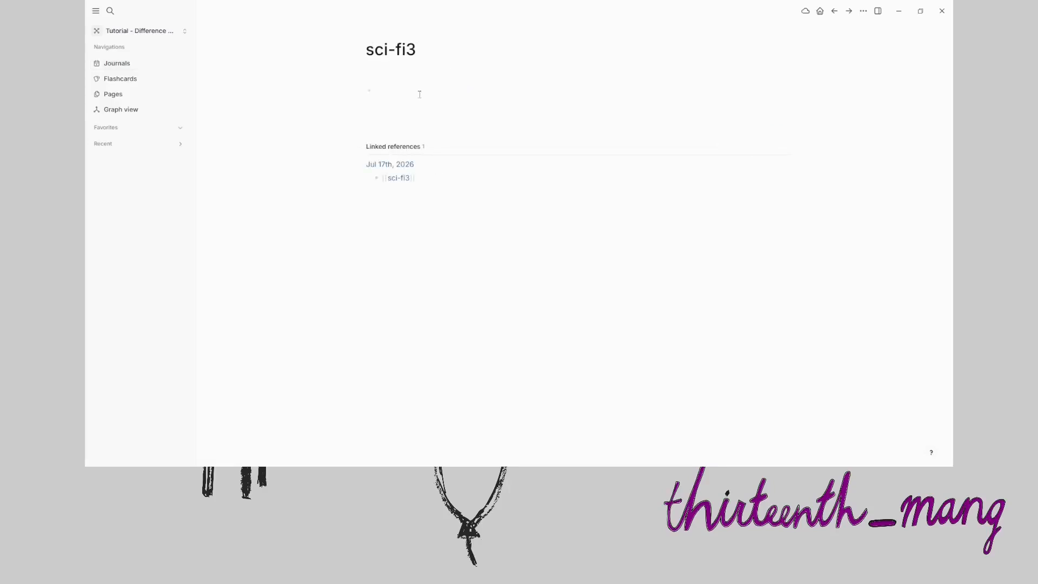
click(420, 94)
text(Some text)
Fill the empty last block of the journal with the link [[some movie 3 (2026)]].
click(119, 63)
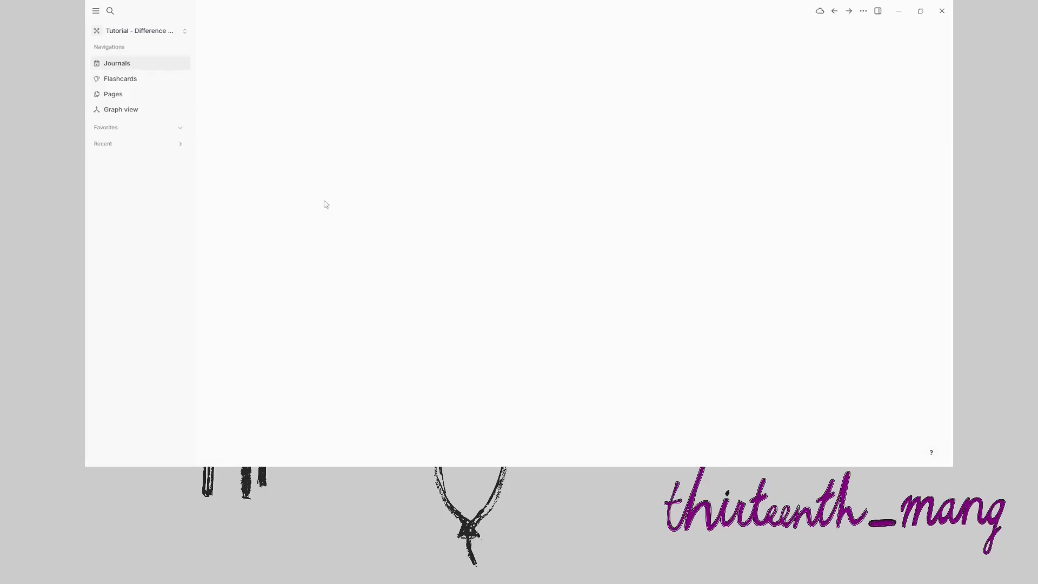
click(392, 166)
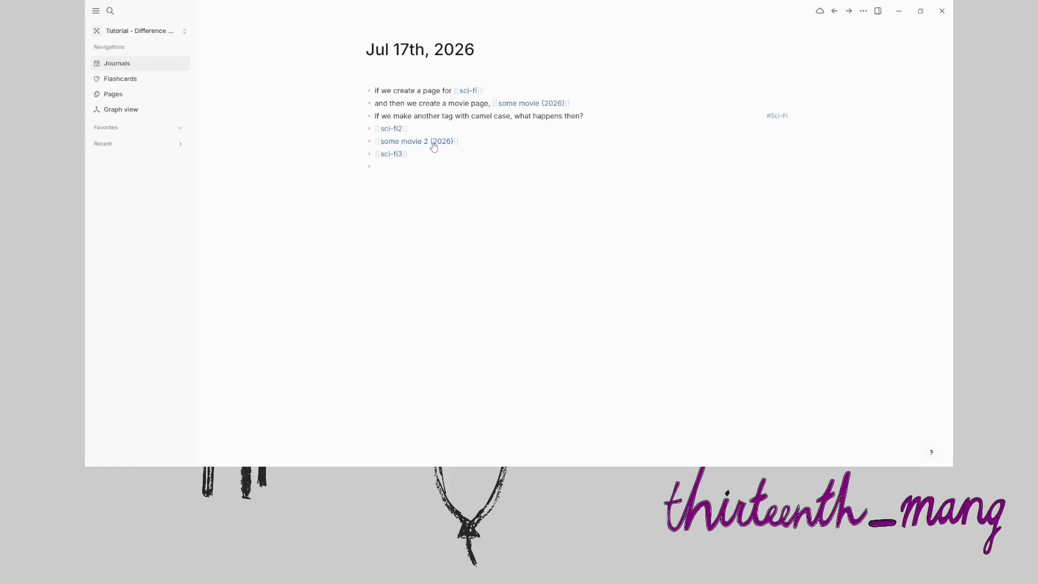
text([[some movie 3 ()
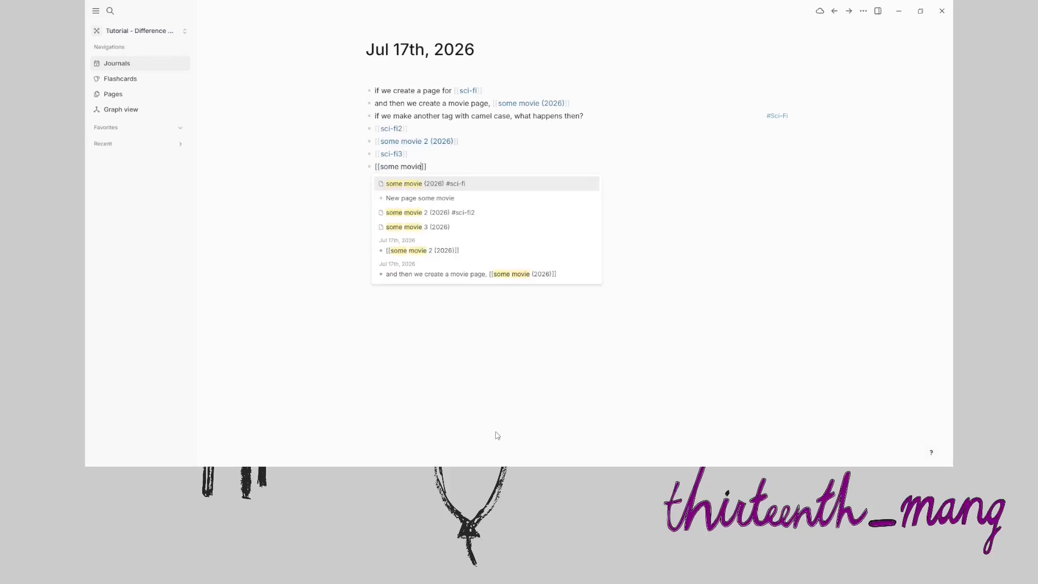
text(2026)
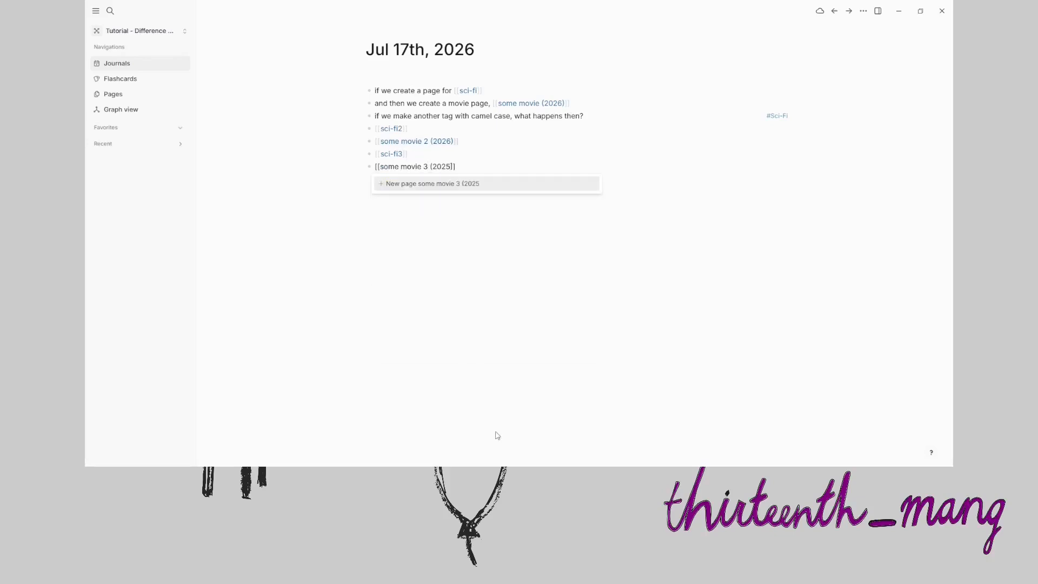
key(Return)
key(Escape)
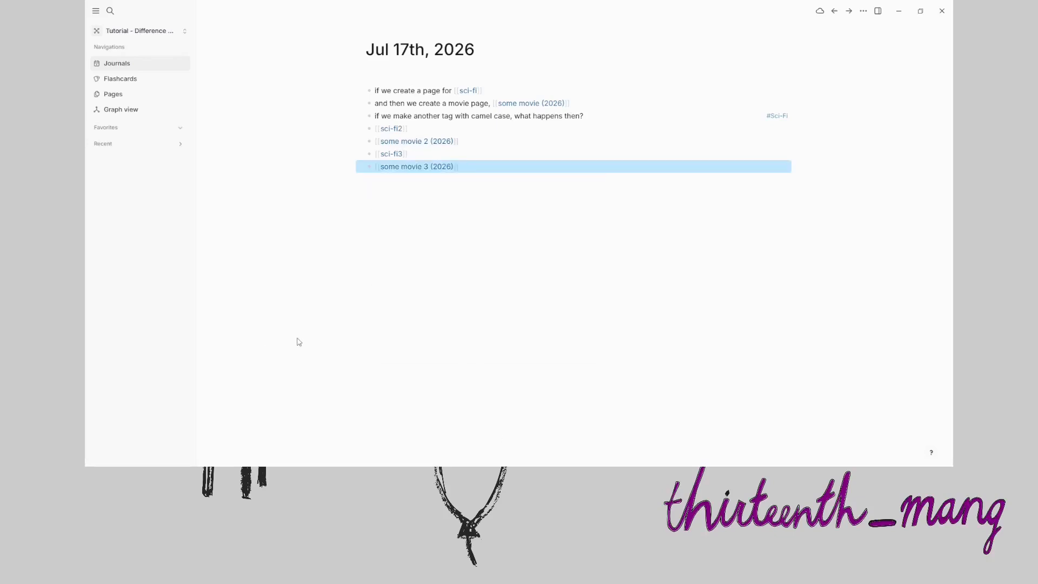
Open the some movie 3 (2026) page and tag its empty first block with sci-fi3, converting that page to a tag.
click(429, 168)
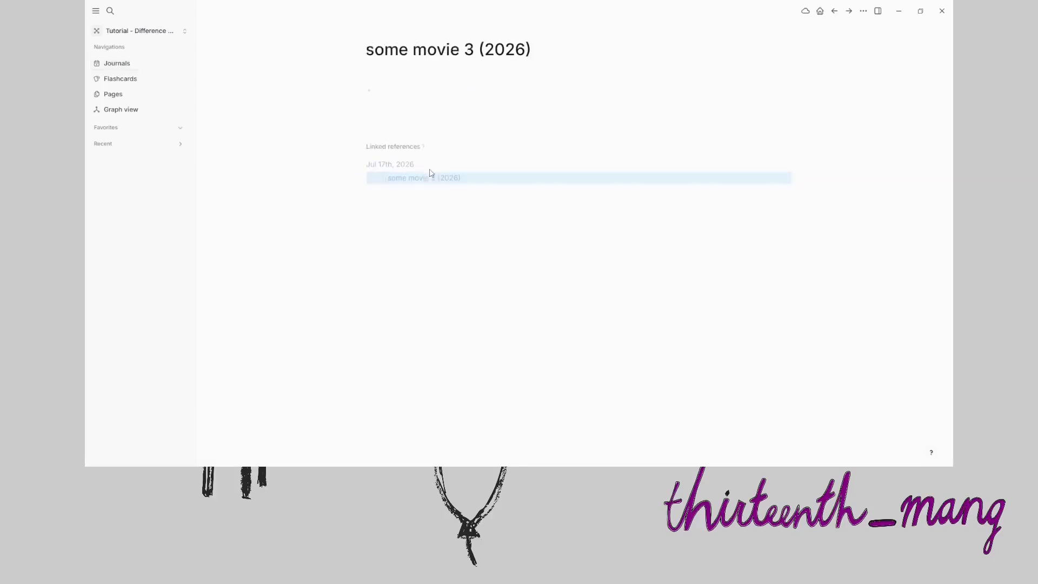
click(483, 93)
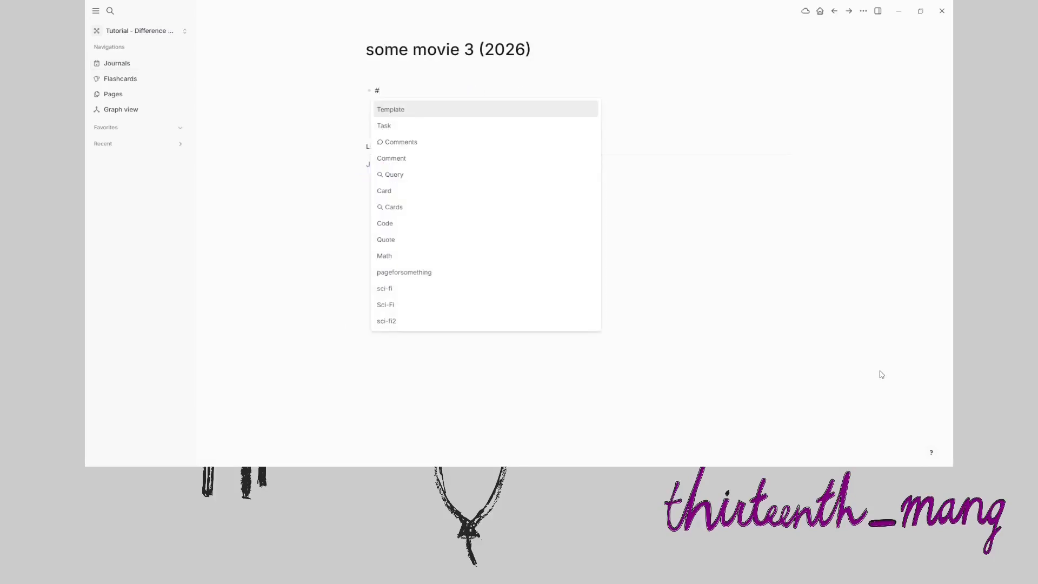
text(#sci)
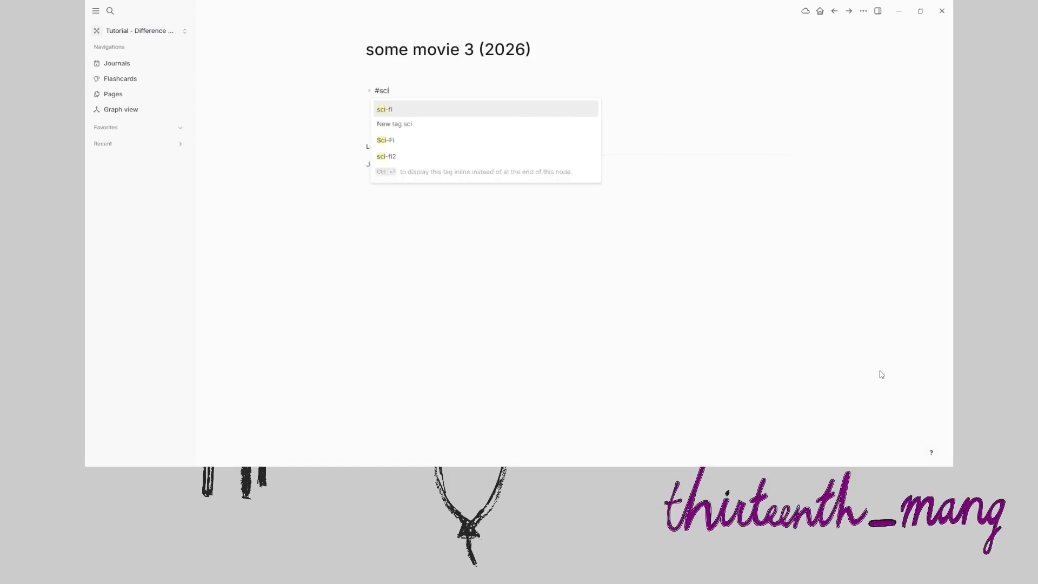
text(-fi3)
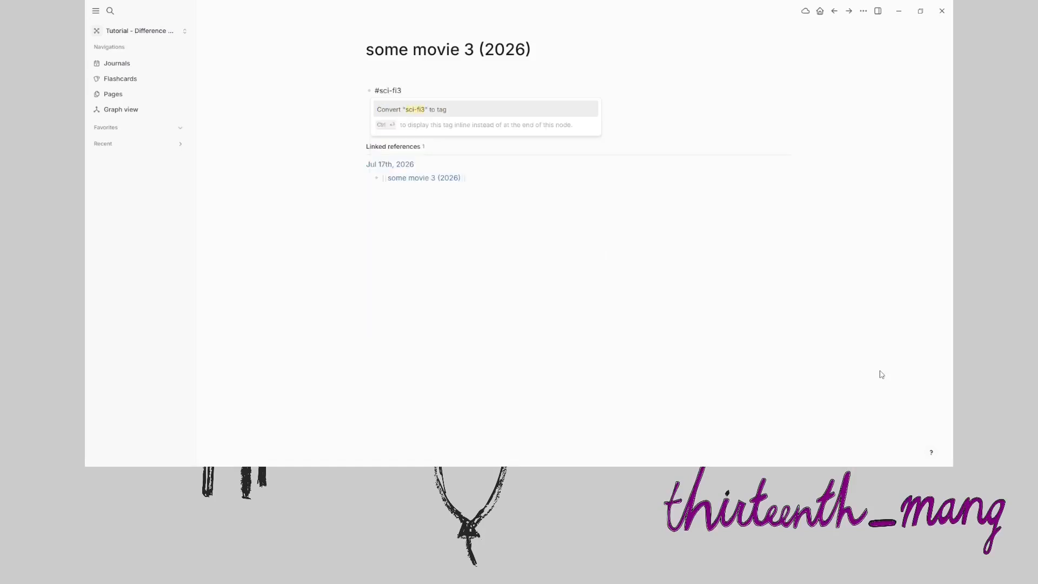
click(407, 111)
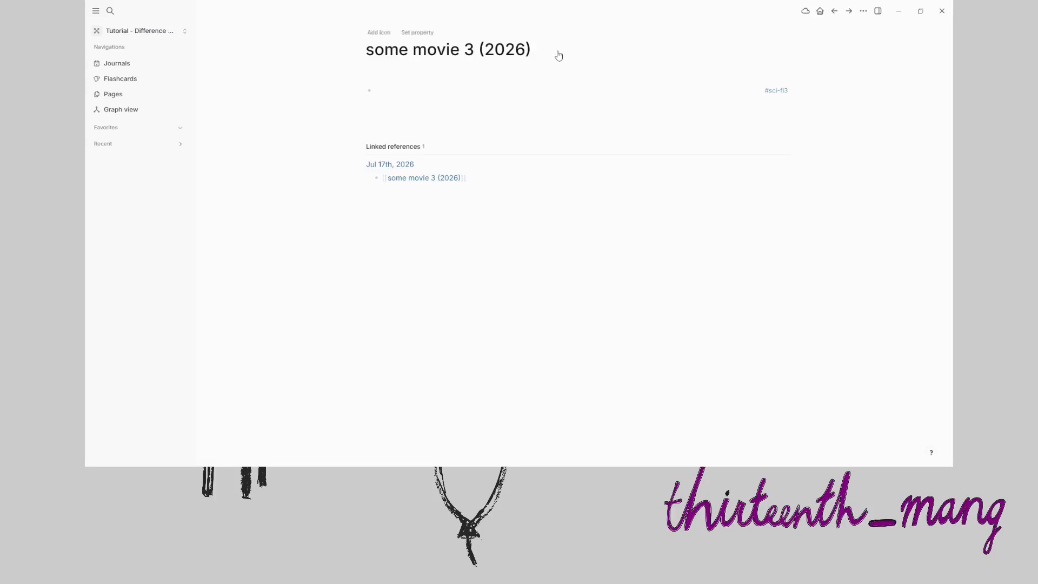
Go through the journal to the sci-fi3 tag page and examine its tag properties, tagged-node table and existing text.
click(119, 63)
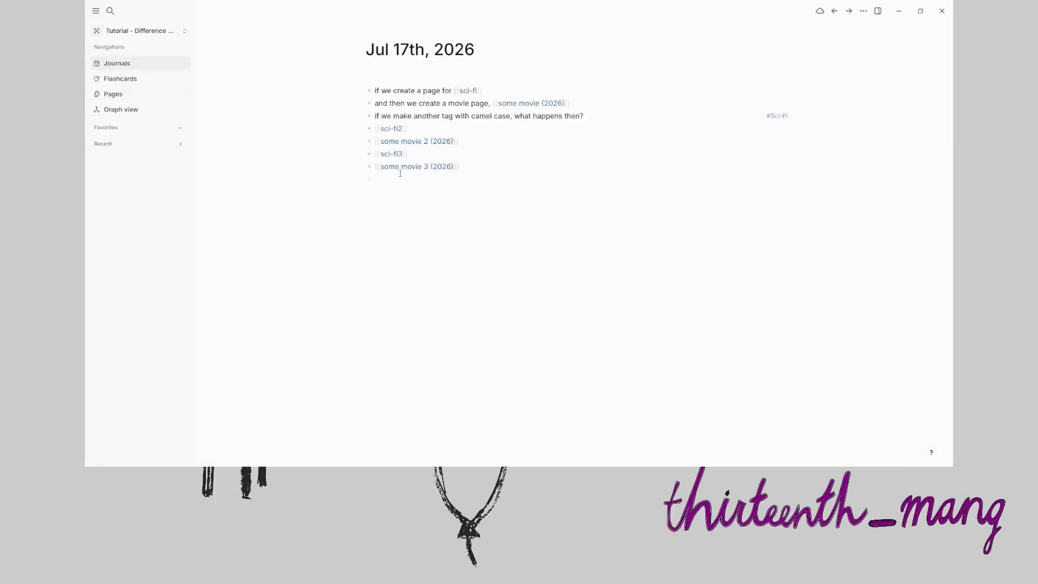
click(392, 155)
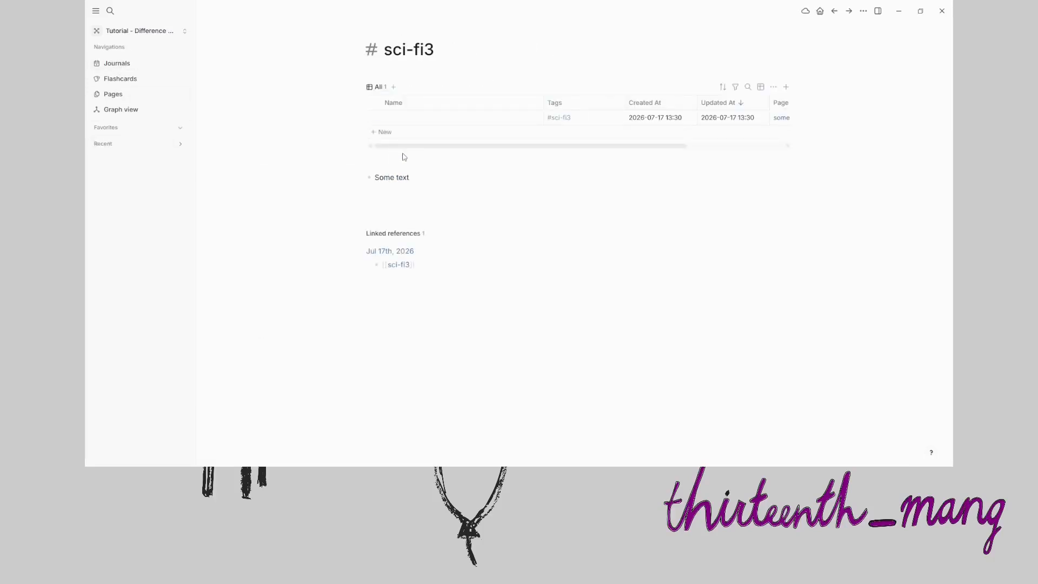
click(353, 50)
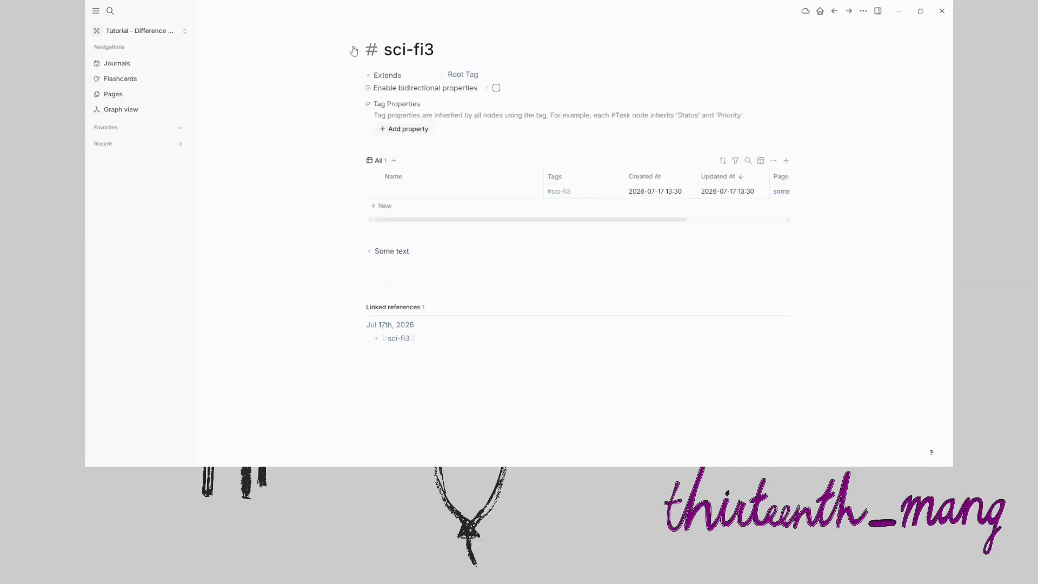
click(353, 51)
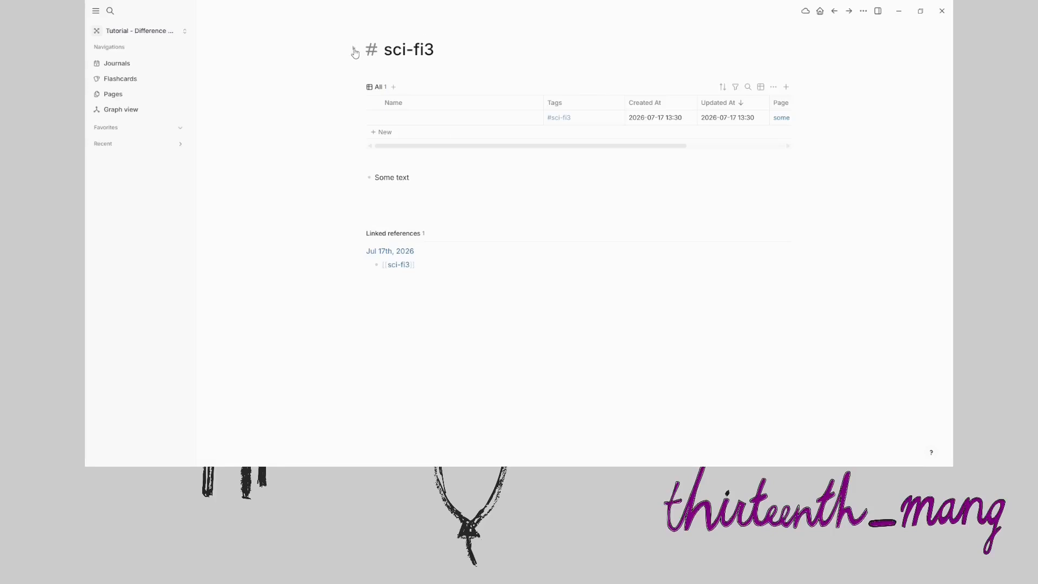
click(354, 51)
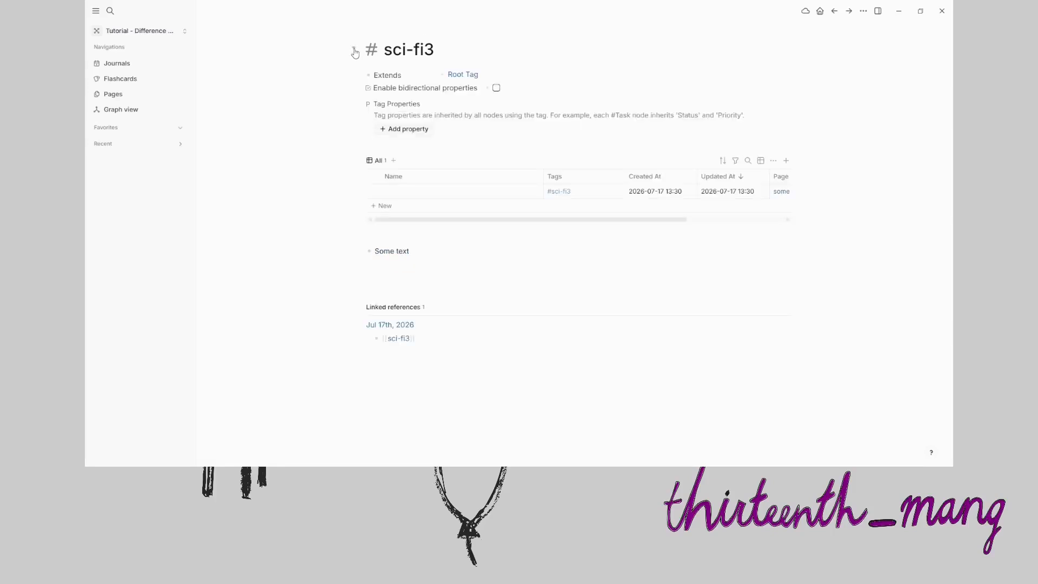
click(355, 51)
Review the some movie 3 (2026) page from the journal, checking where its tag is applied, and return to the journal.
click(133, 65)
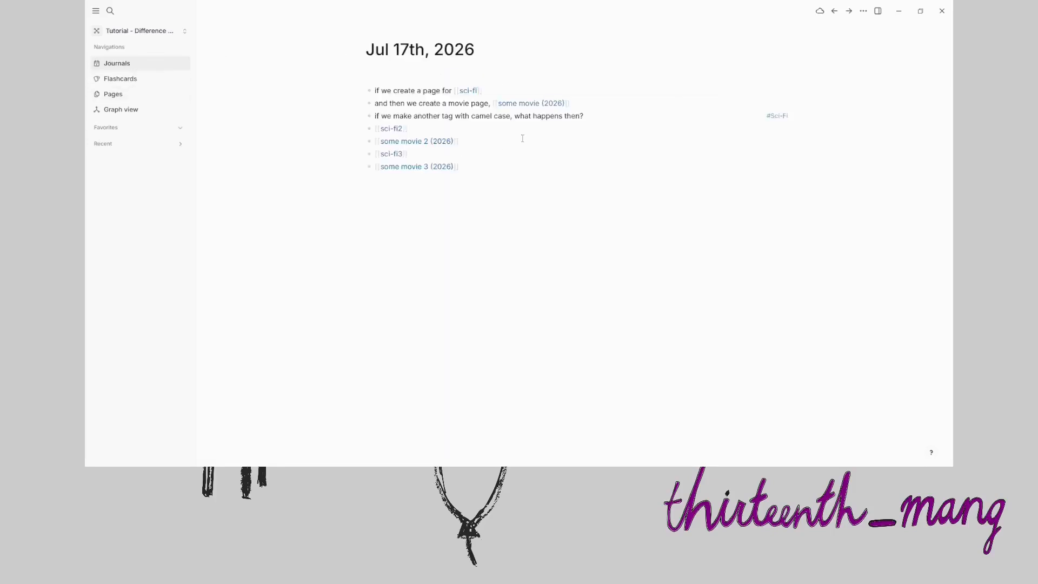
click(423, 167)
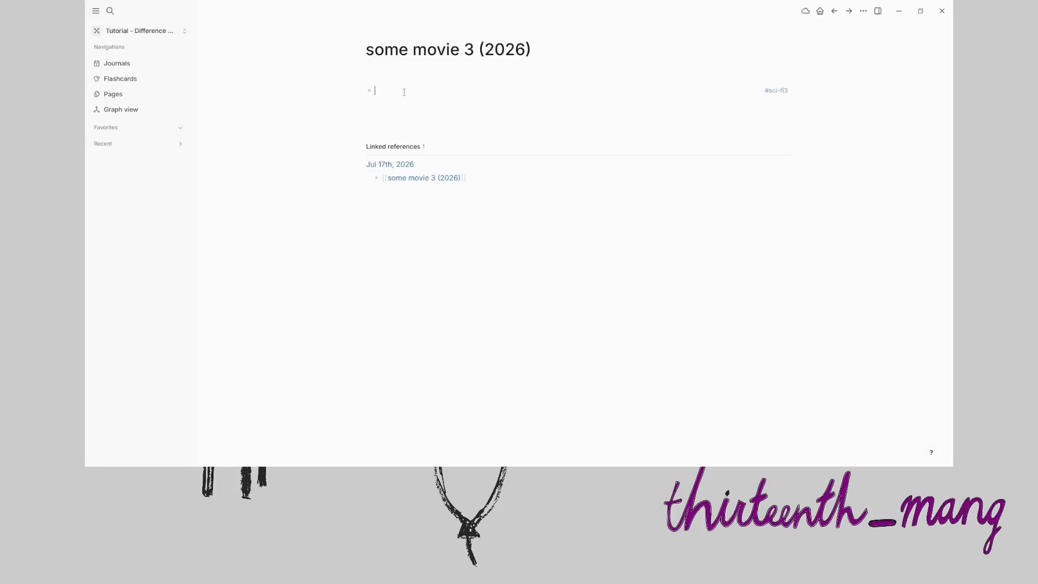
key(alt+Left)
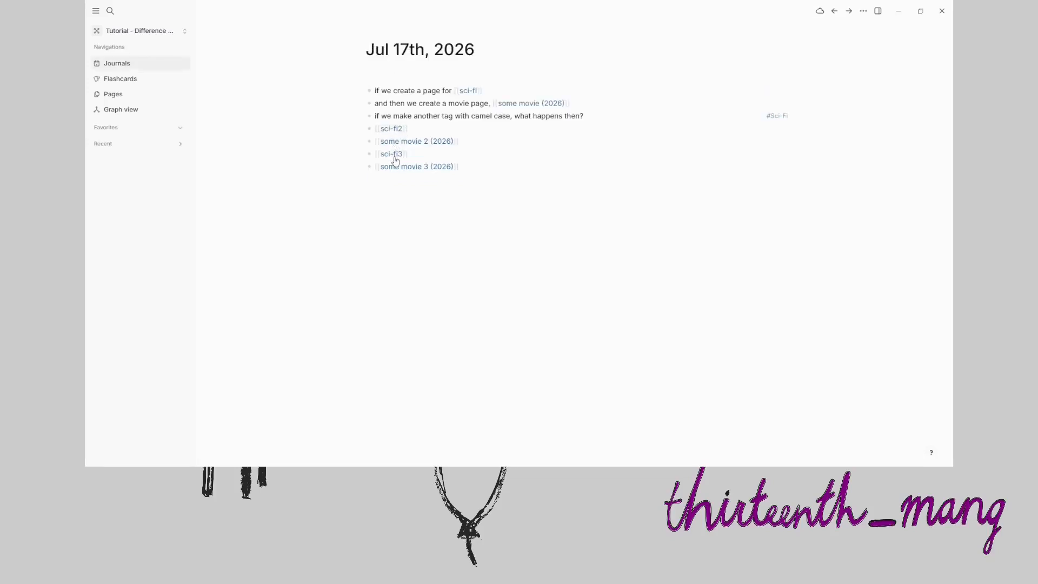
click(405, 156)
key(Escape)
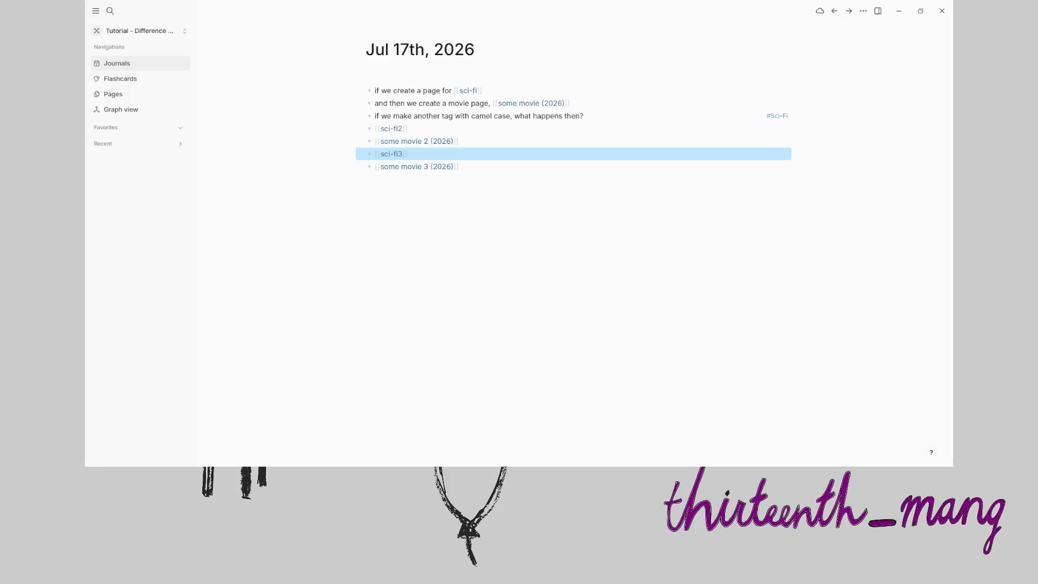
Add two journal blocks: a link to the new page [[some movie 4 (2026)]] and an empty block with the new tag #Movie.
key(shift+Down)
click(388, 174)
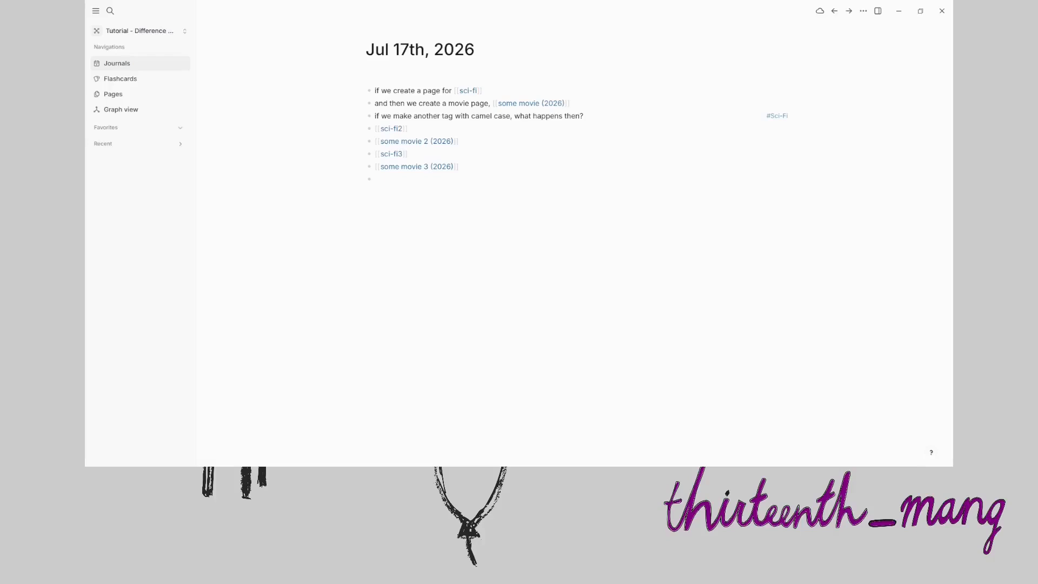
text([[some movie 54)
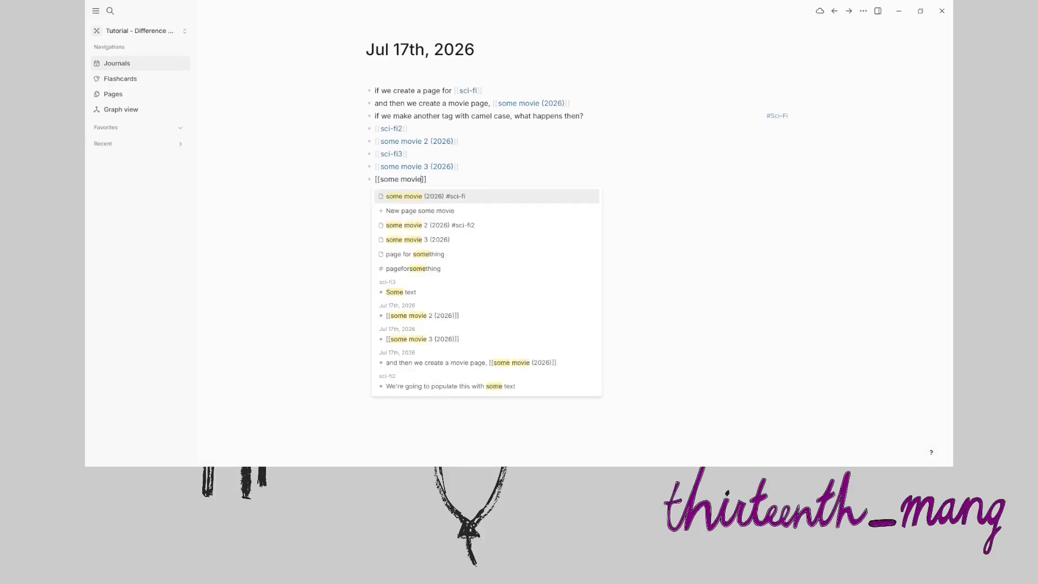
key(BackSpace)
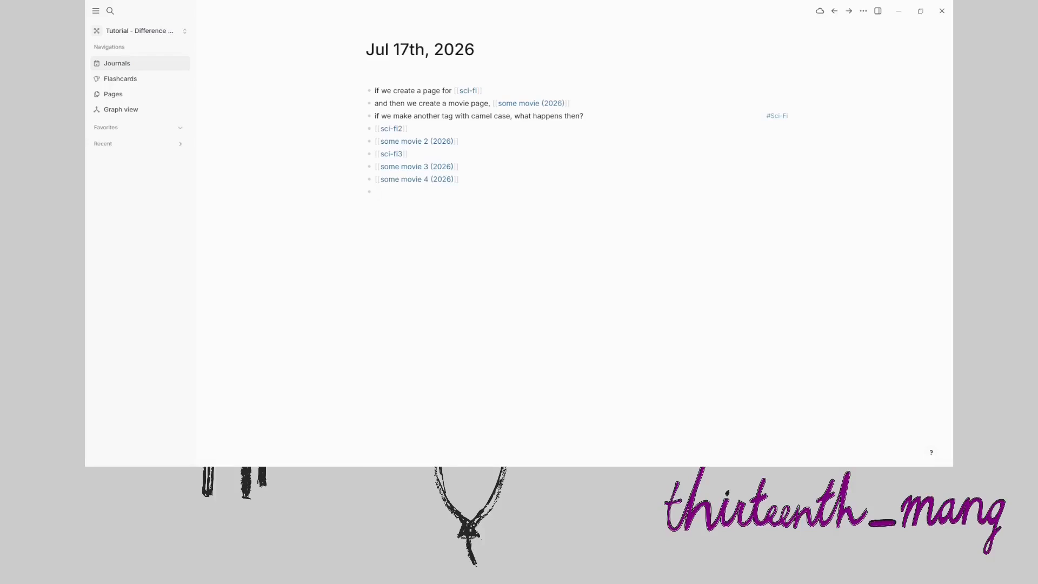
text(#Movie)
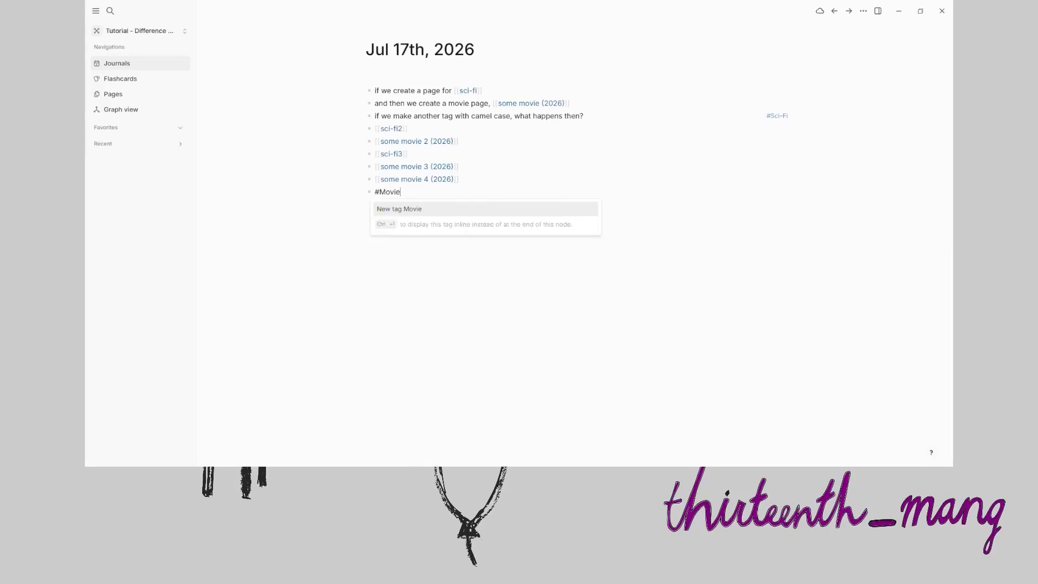
key(Return)
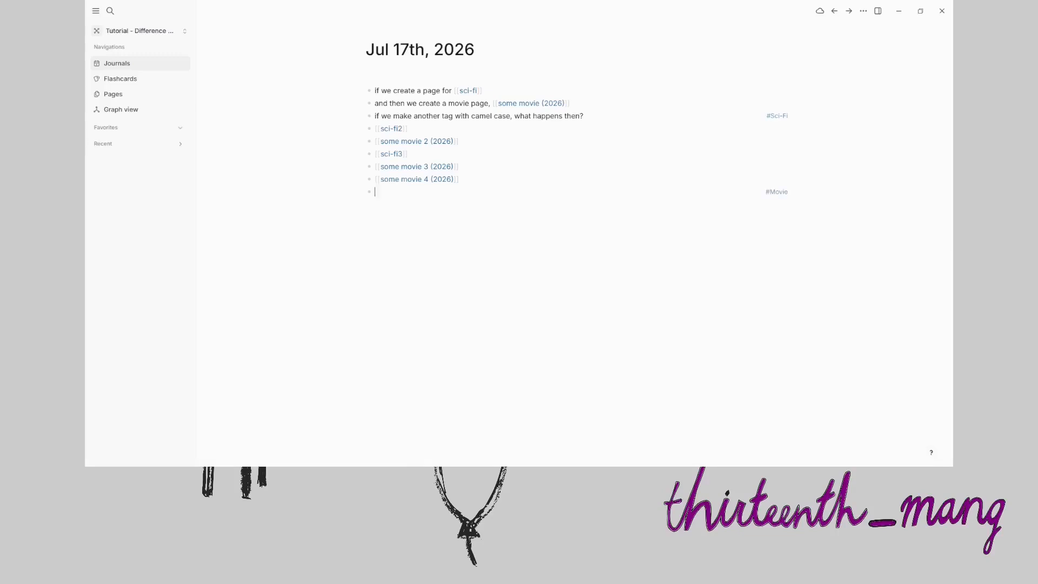
Open the Movie tag page and add a tag property named year with the Number type.
click(777, 193)
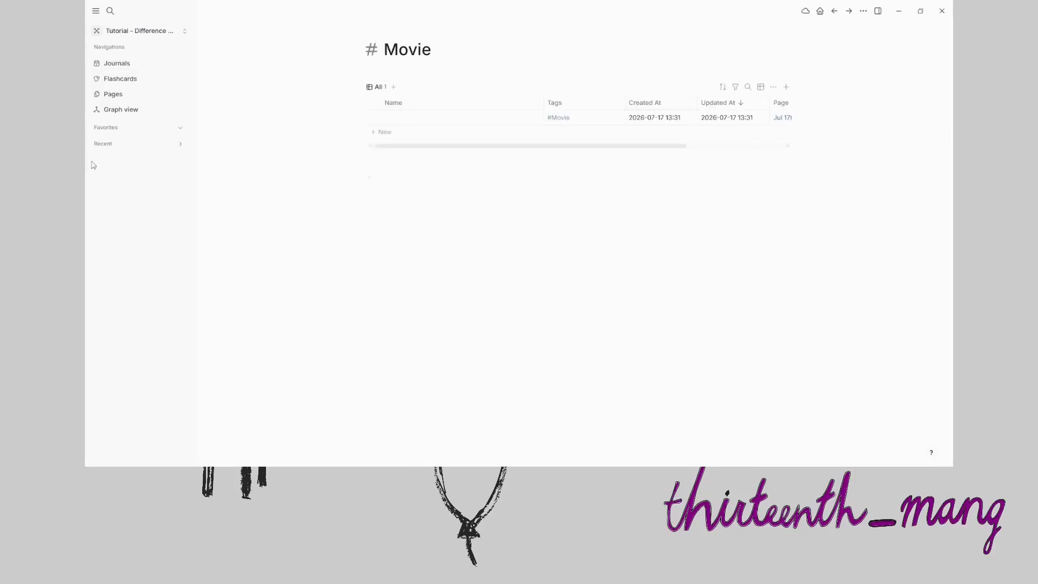
click(354, 49)
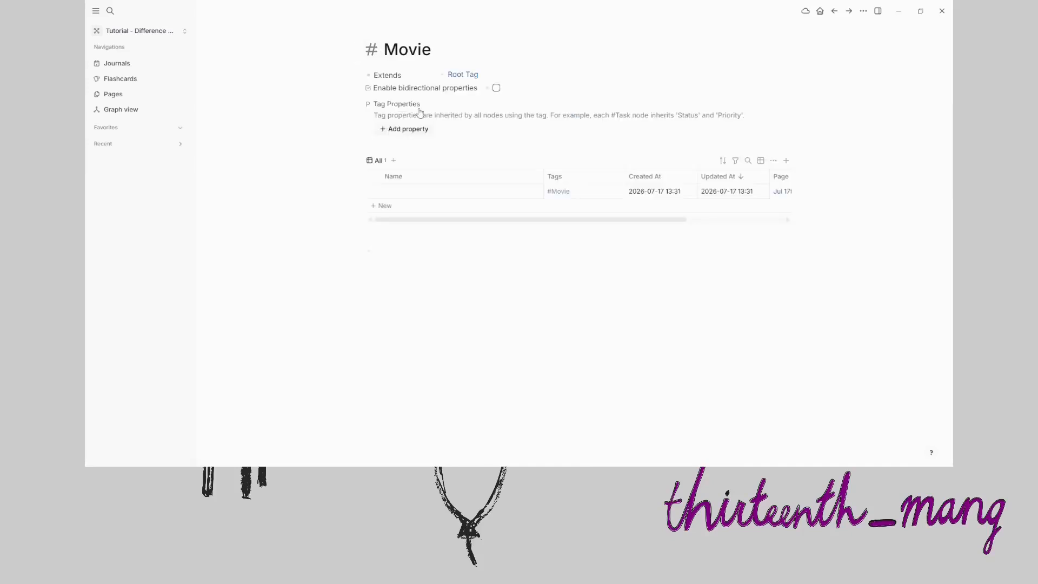
click(403, 129)
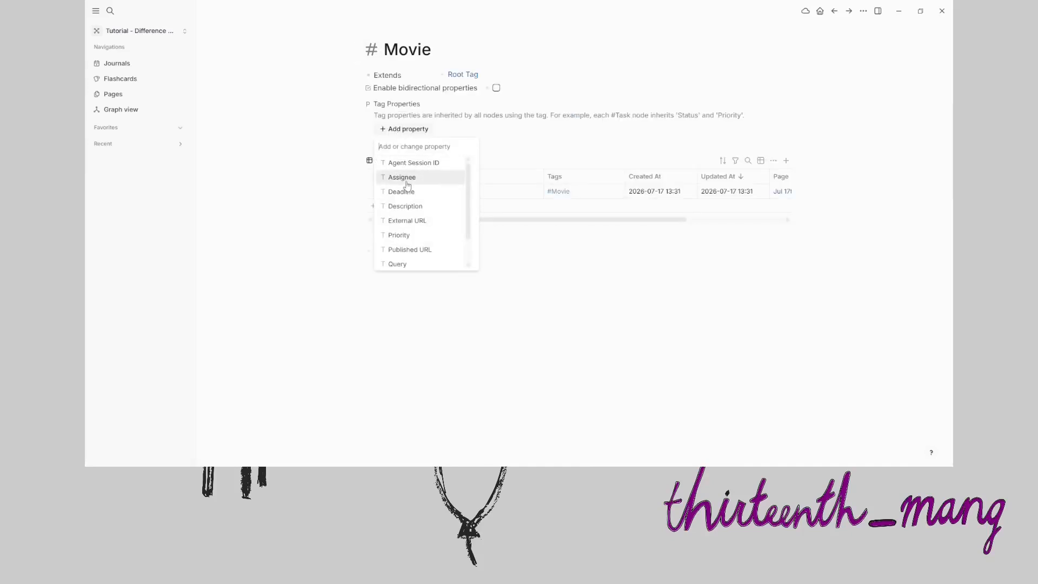
text(year)
key(Return)
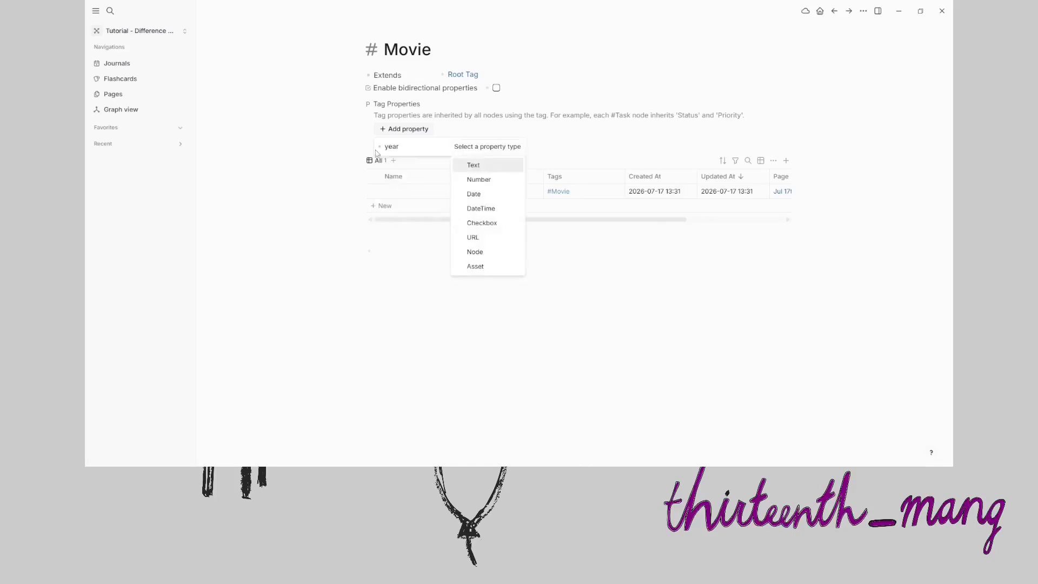
click(475, 181)
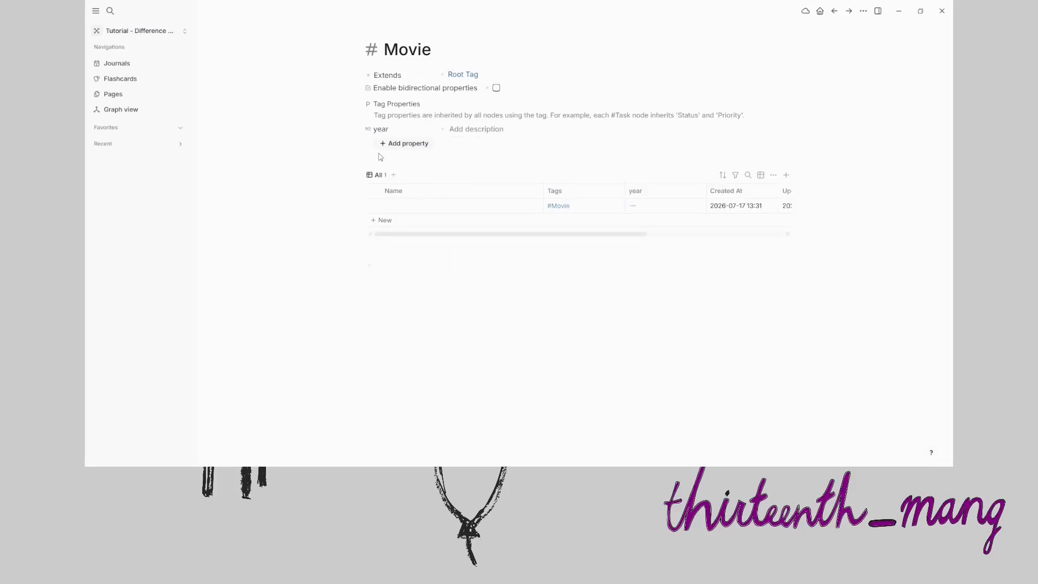
Open the some movie 4 (2026) page from the journal and apply the Movie tag to its title.
click(104, 64)
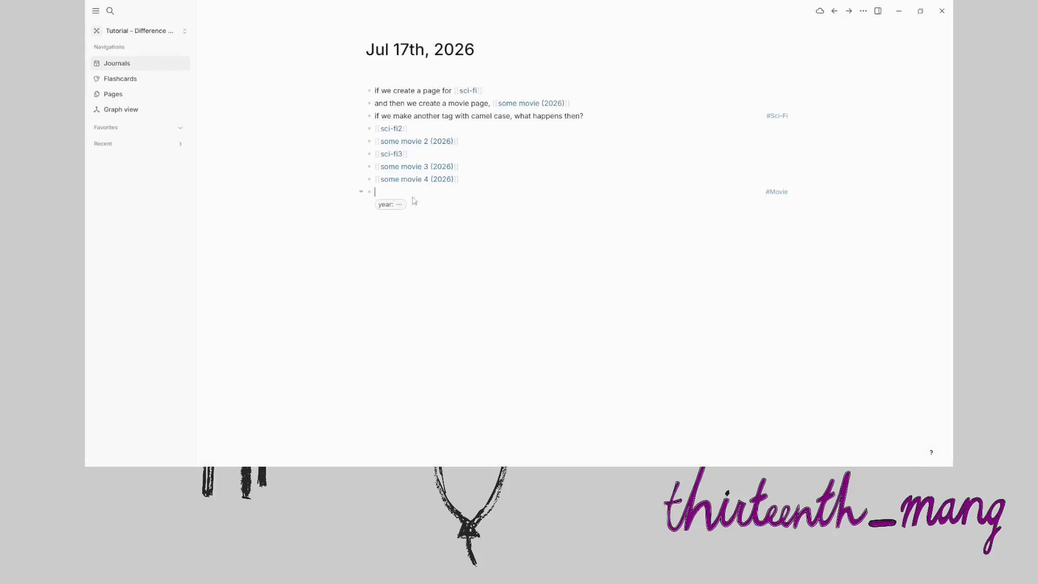
click(432, 180)
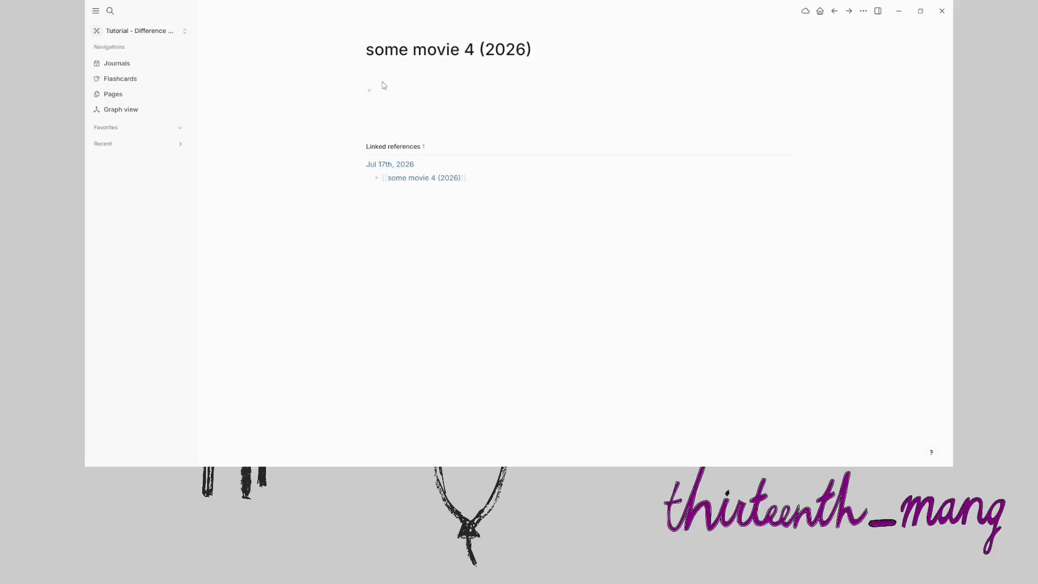
click(554, 56)
text(#M)
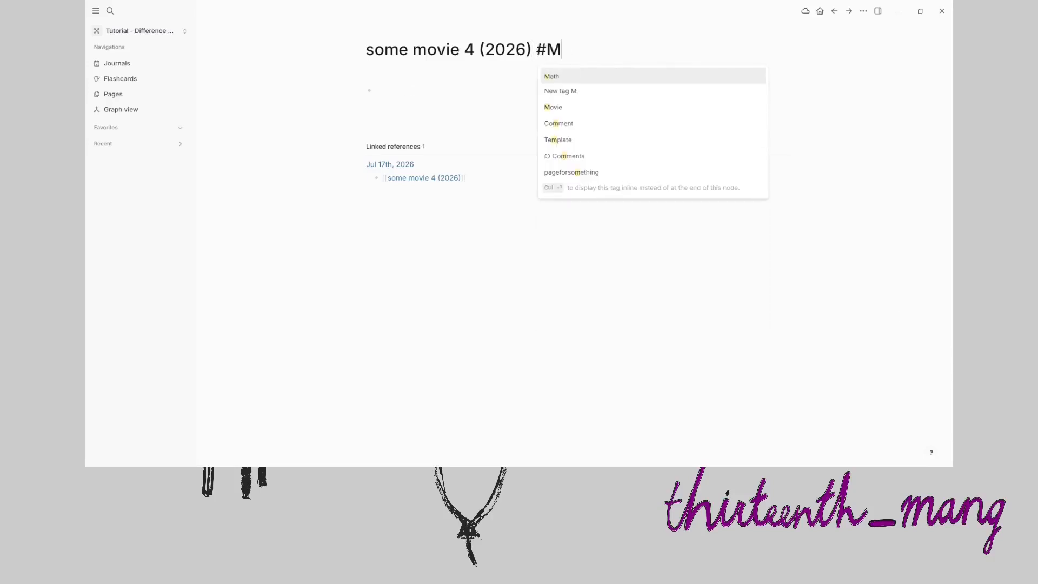
key(Return)
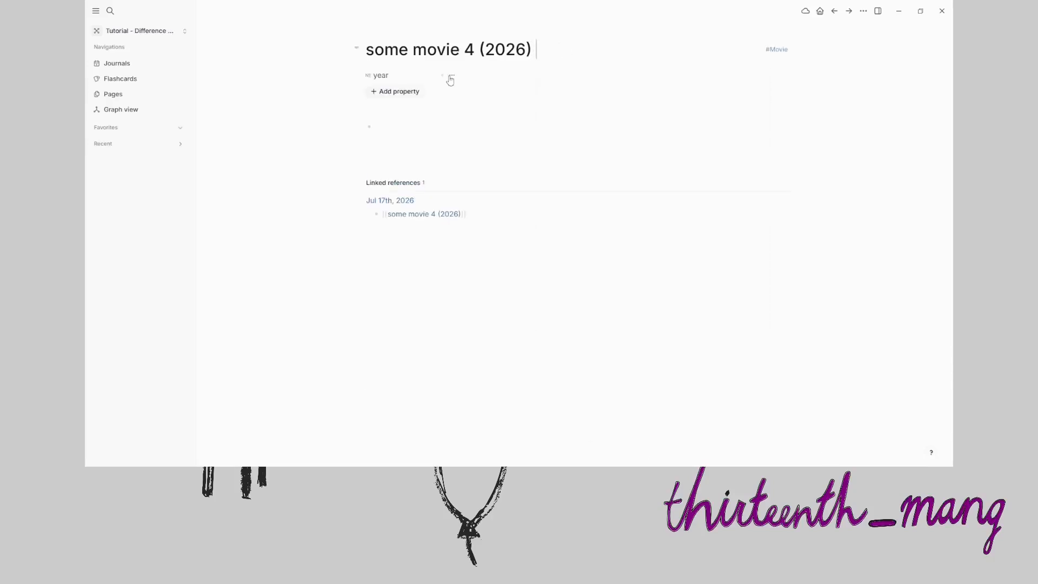
Set the year property of the some movie 4 (2026) page to 2026.
click(382, 127)
text(2026)
key(Escape)
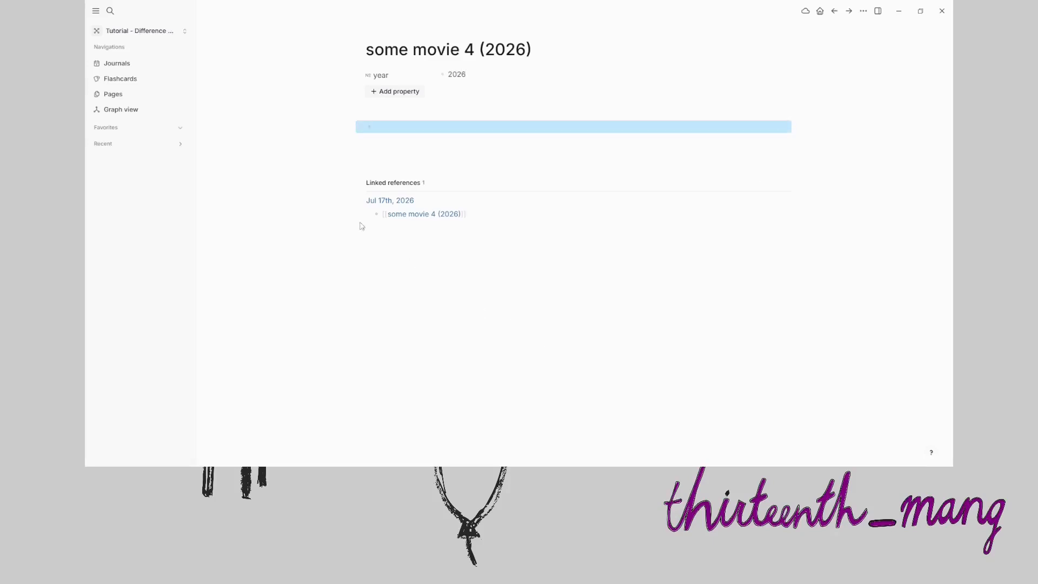
click(263, 122)
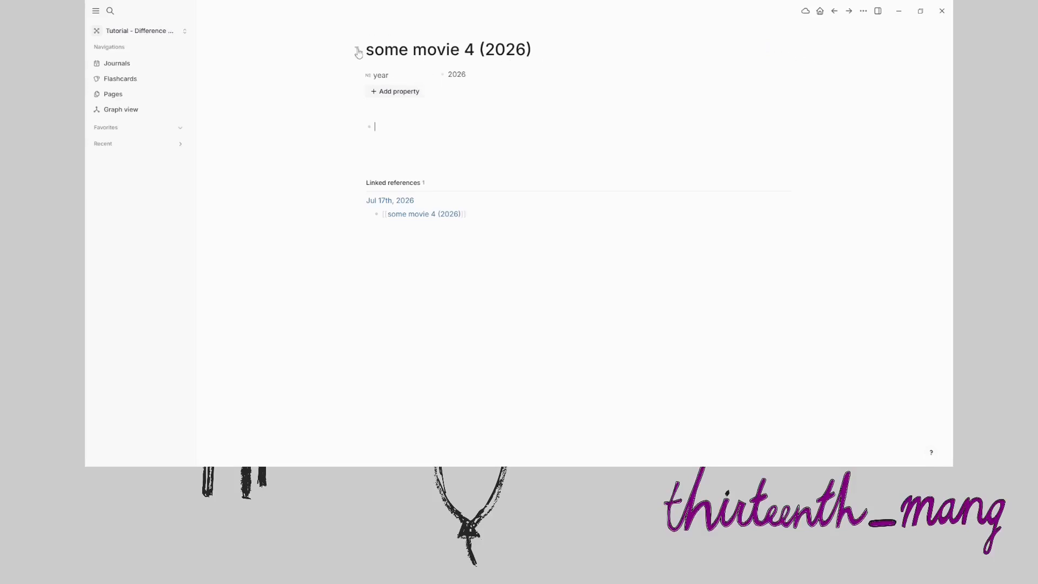
Write "asdfasdfasdf" in the page's first block with the properties collapsed, and toggle the properties' visibility.
click(357, 51)
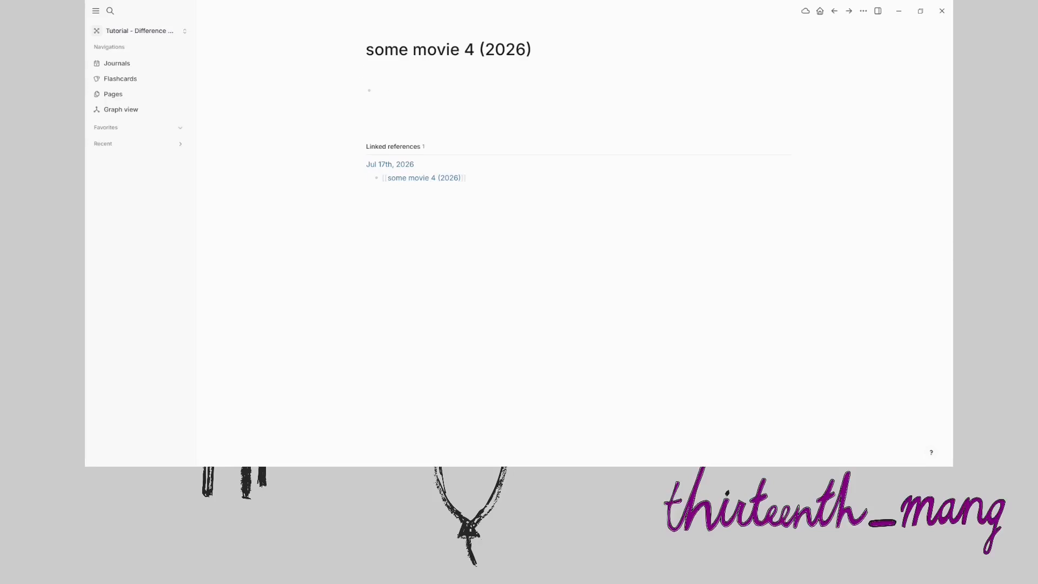
text(asdfasdfasdf)
click(358, 52)
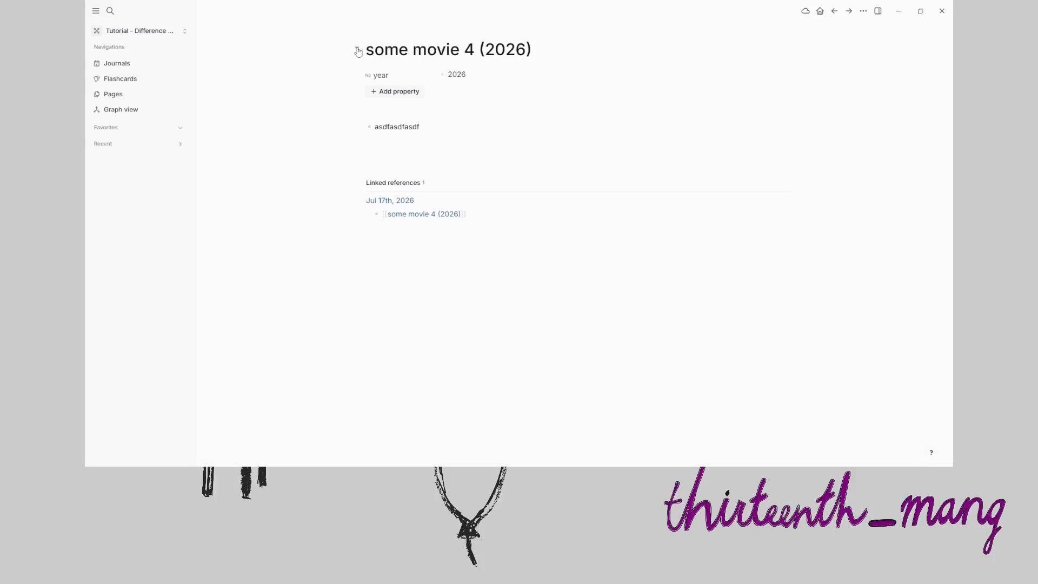
click(358, 51)
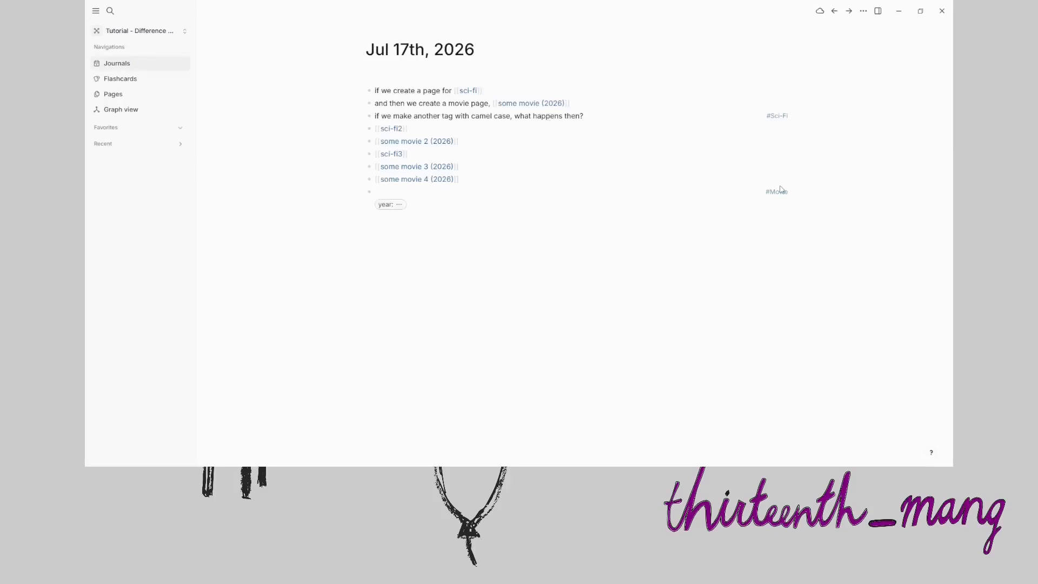
Reopen some movie 4 (2026) from the journal and expand its properties to examine the year value and page tag.
click(501, 193)
click(415, 179)
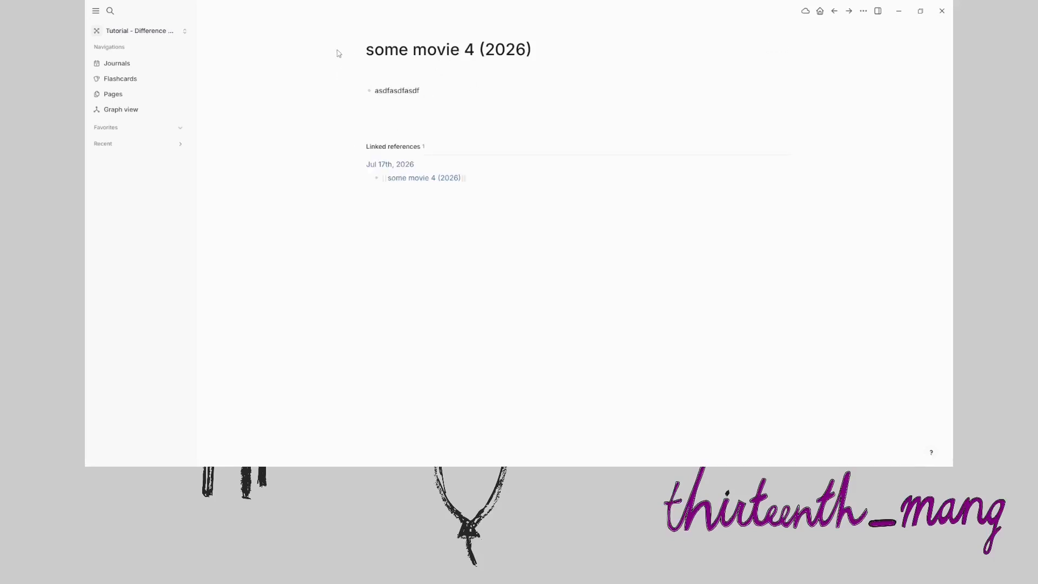
click(356, 50)
click(357, 51)
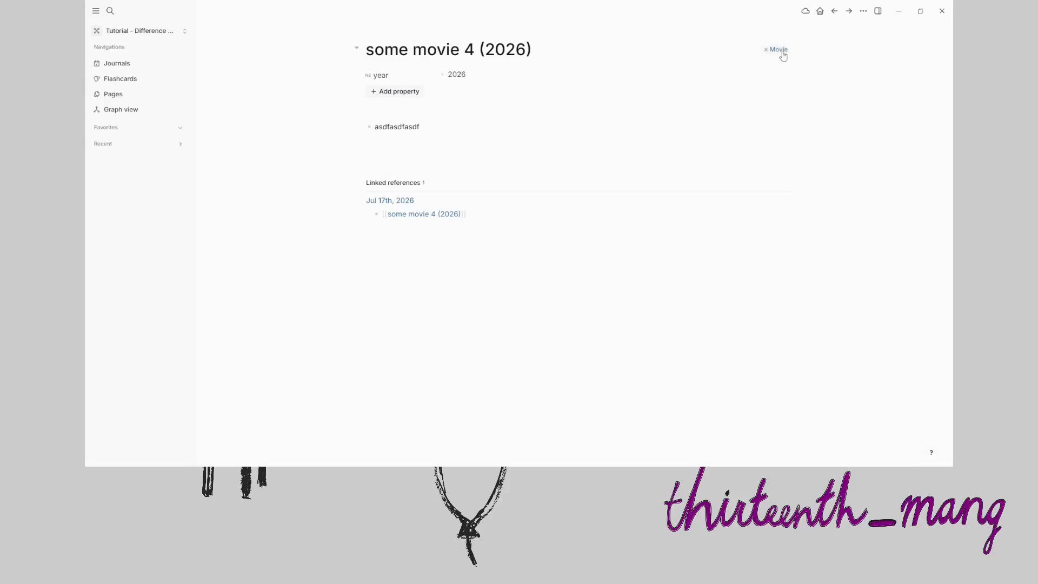
Collapse the some movie 4 (2026) properties and add a link to a new page, some movie 5 (2026), in the journal.
click(646, 52)
click(358, 51)
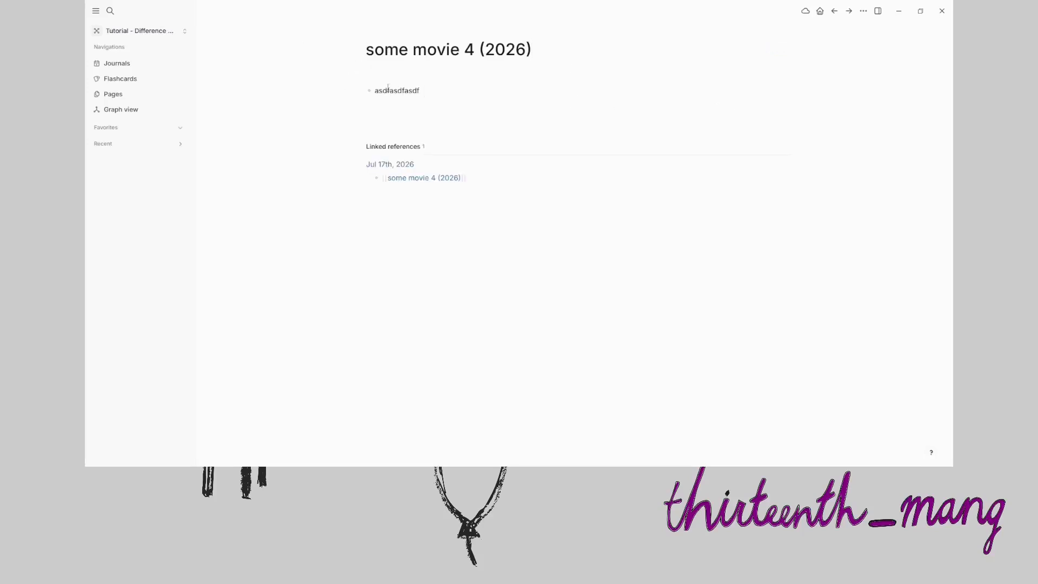
click(115, 64)
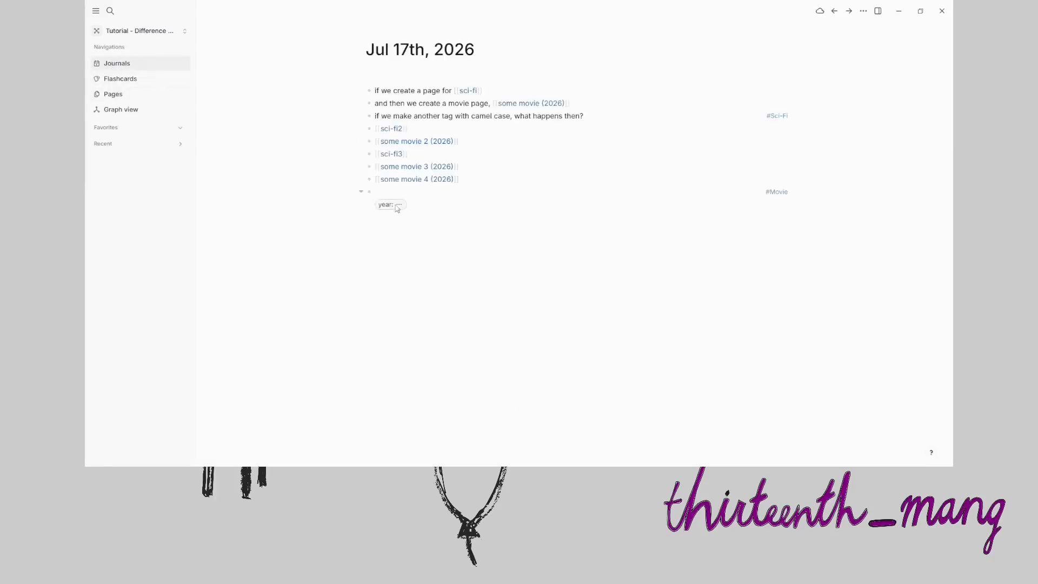
click(397, 222)
text([[some movie 5)
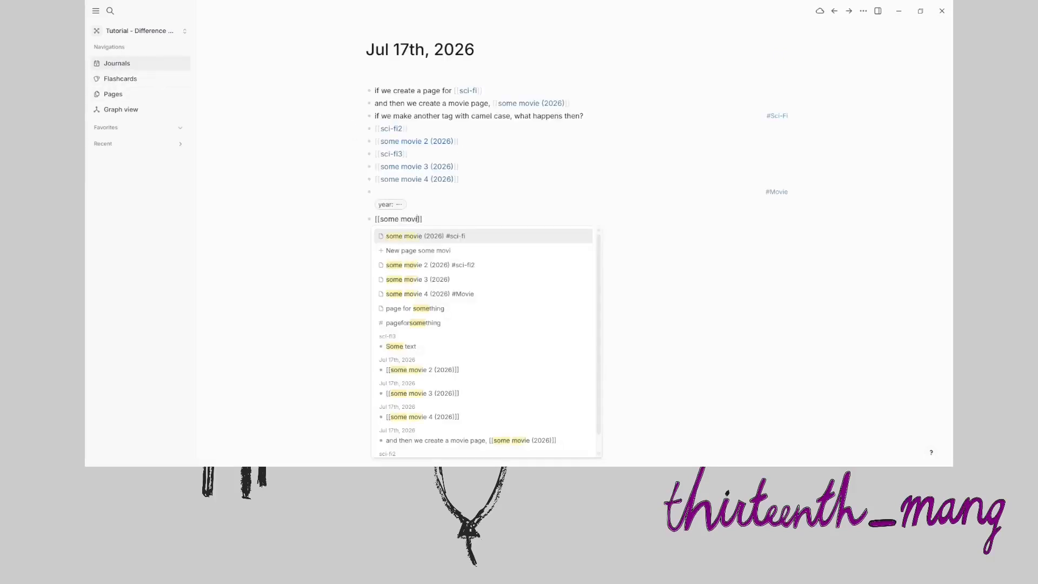
text(2026))
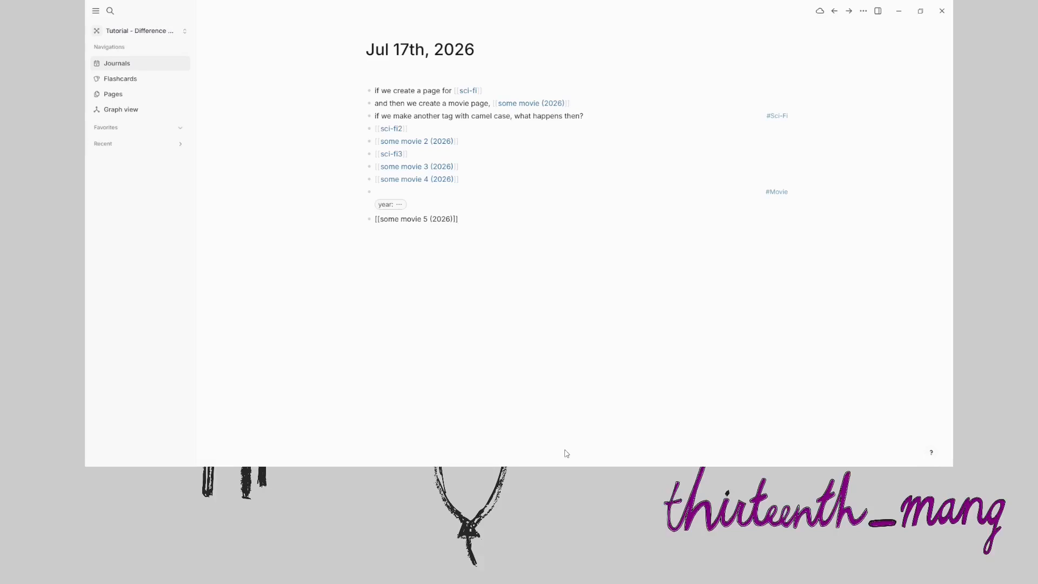
Create a new Genre tag on an empty block below the some movie 5 (2026) link.
key(Return)
text(#Genre)
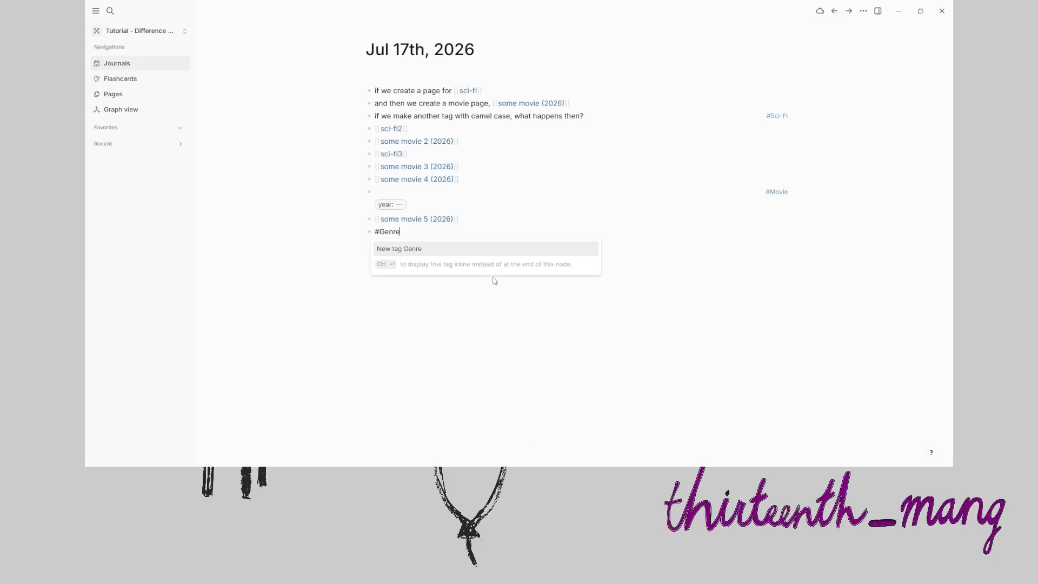
click(400, 251)
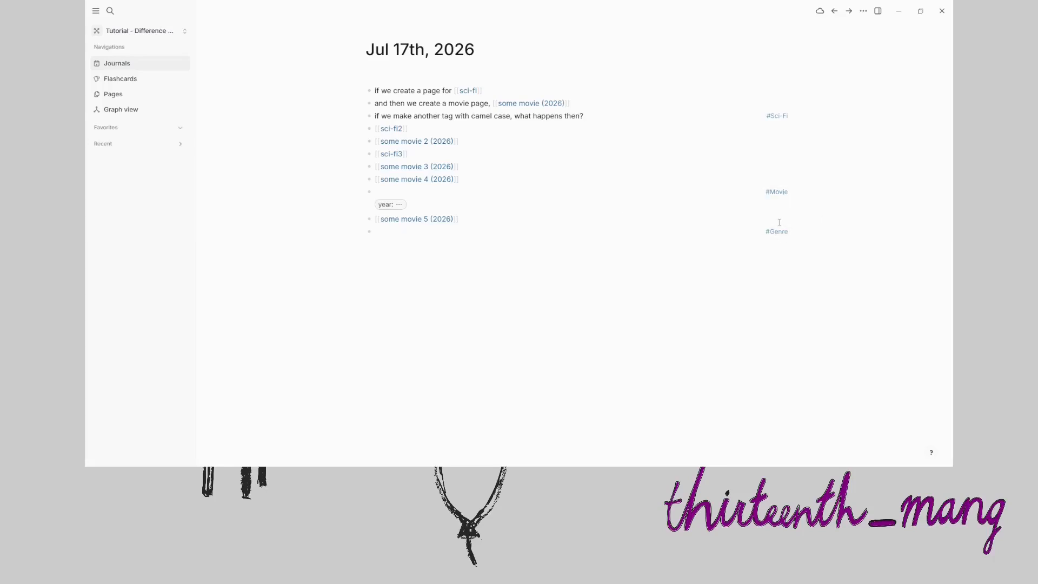
Open the Movie tag page from the journal to examine its tag properties, and return to the journal.
click(779, 192)
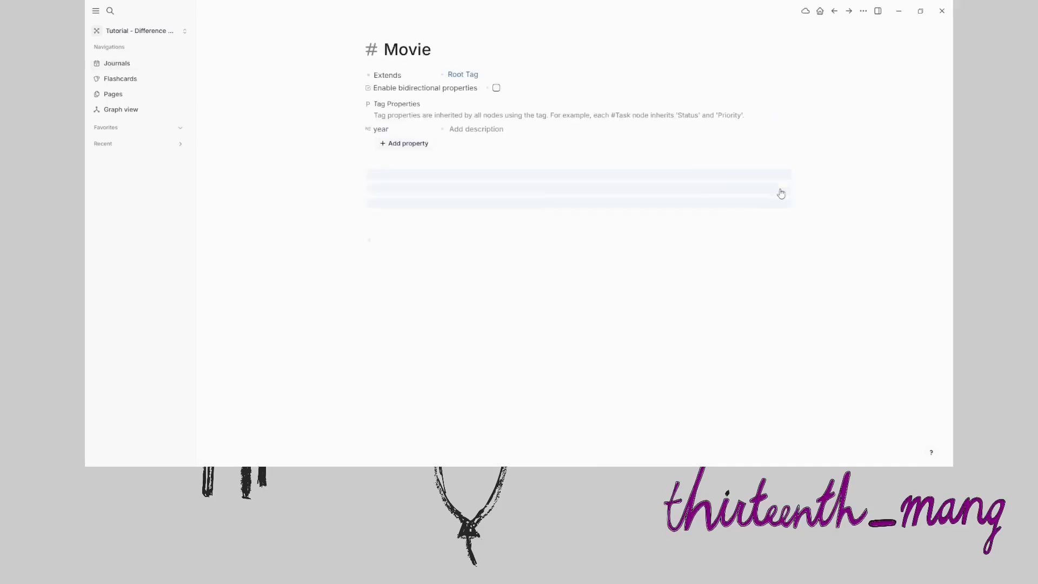
click(401, 146)
click(298, 139)
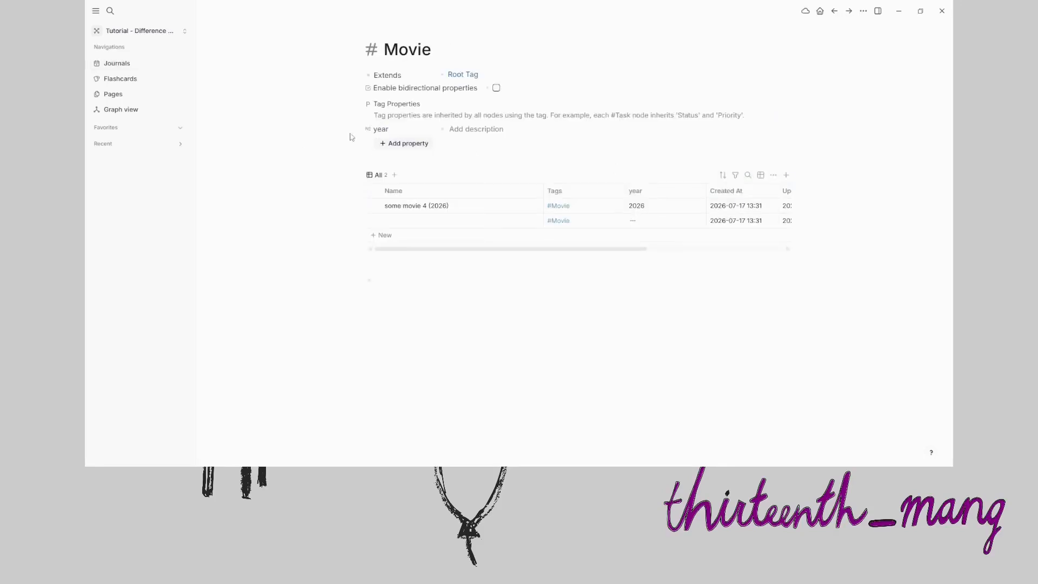
click(113, 65)
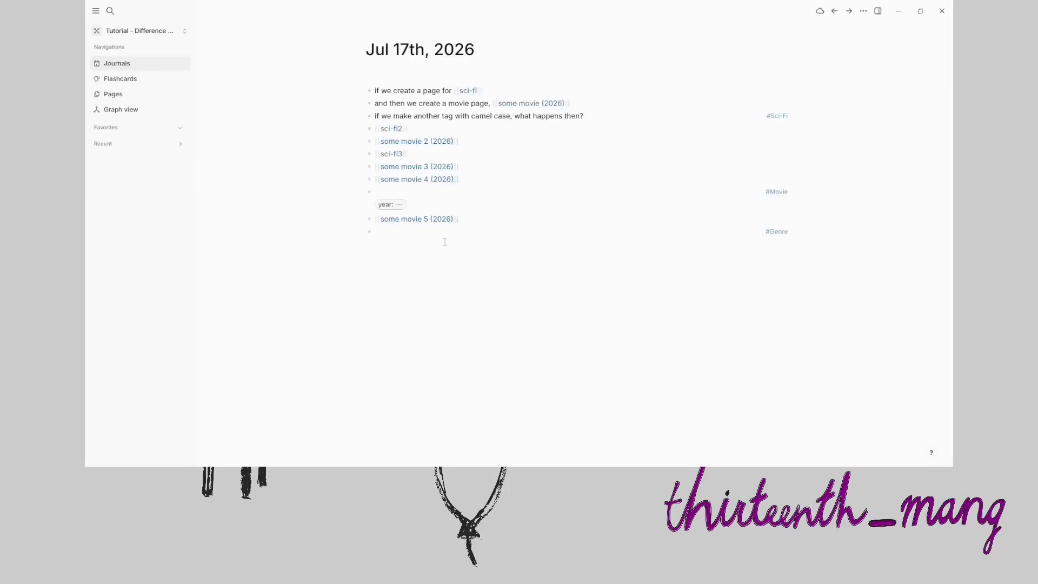
Open the Genre tag's page and add a tag property named some-genre with the Text type.
click(779, 234)
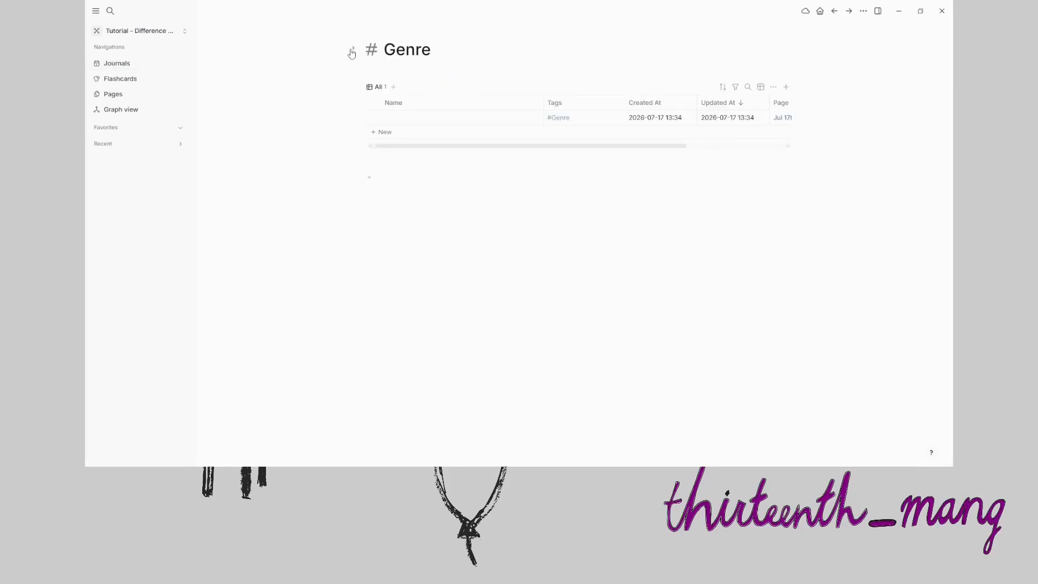
click(352, 51)
click(407, 129)
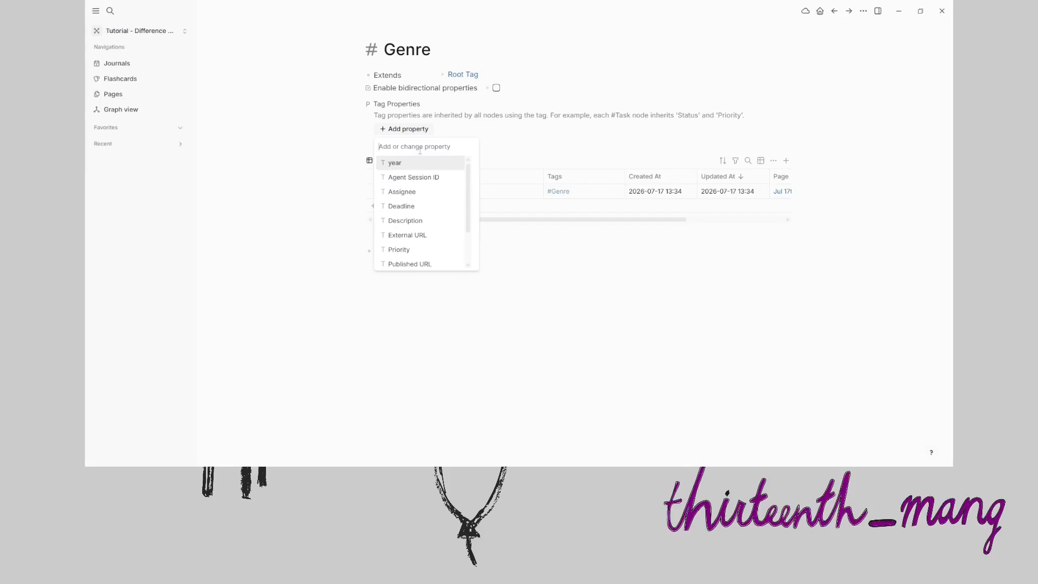
key(Down)
key(Down)
key(Down)
key(Down)
key(Down)
text(some-genre)
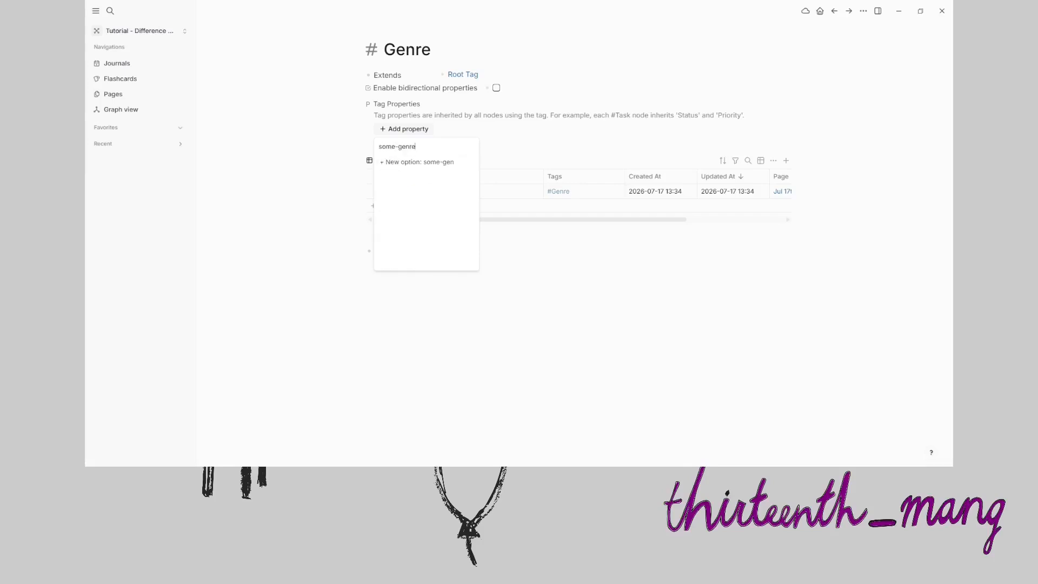
key(Return)
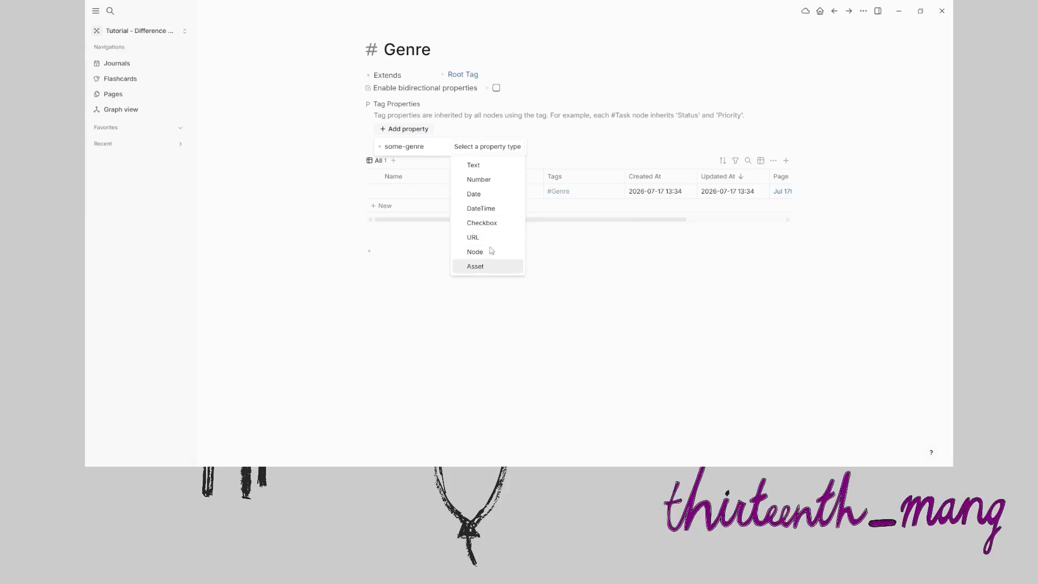
click(480, 170)
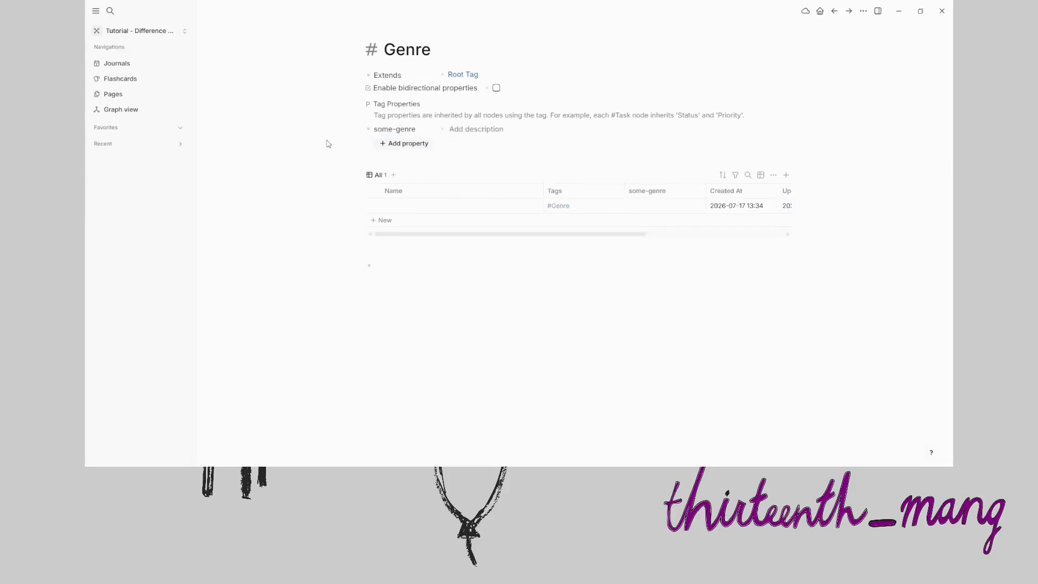
Apply the Movie and Genre tags to the title of the some movie 5 (2026) page and expand its properties.
click(117, 63)
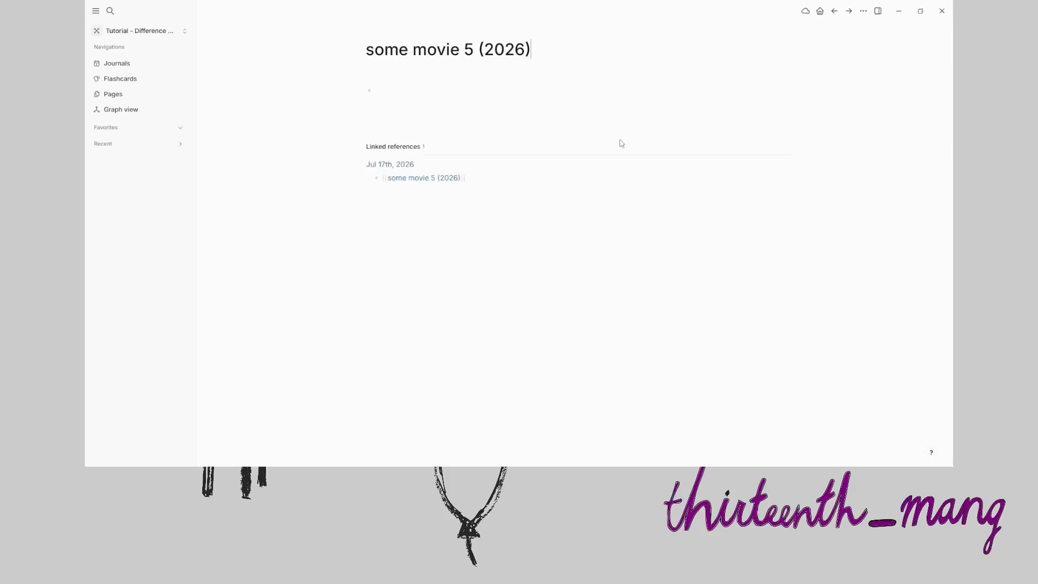
text(#Movi)
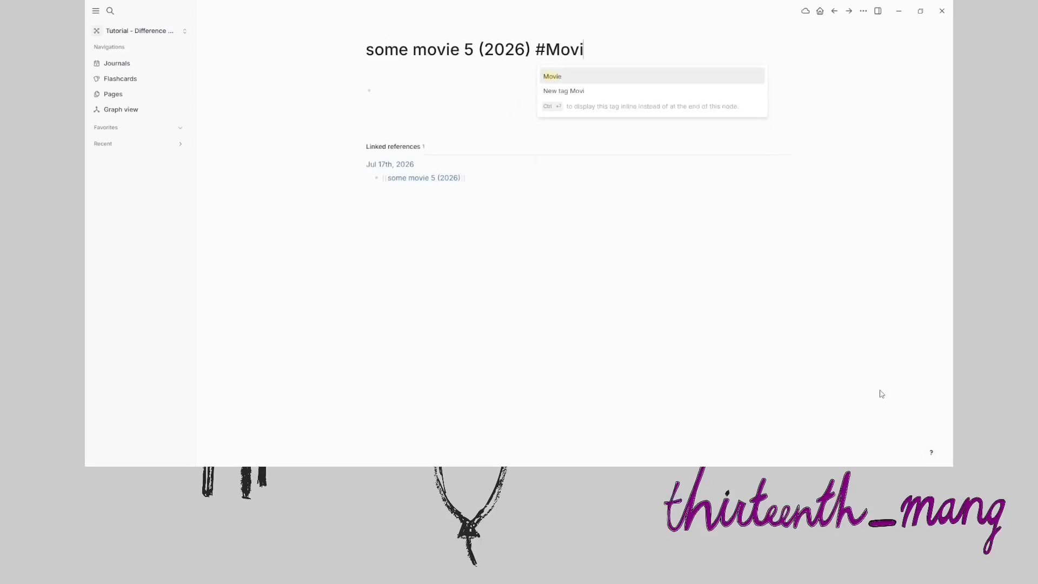
key(Return)
text(#Genre)
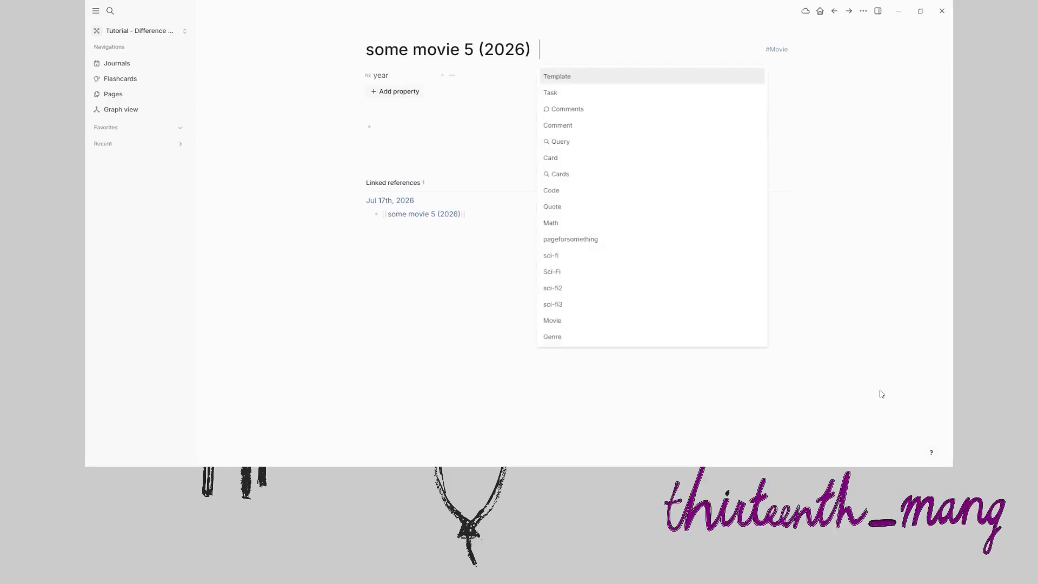
key(Return)
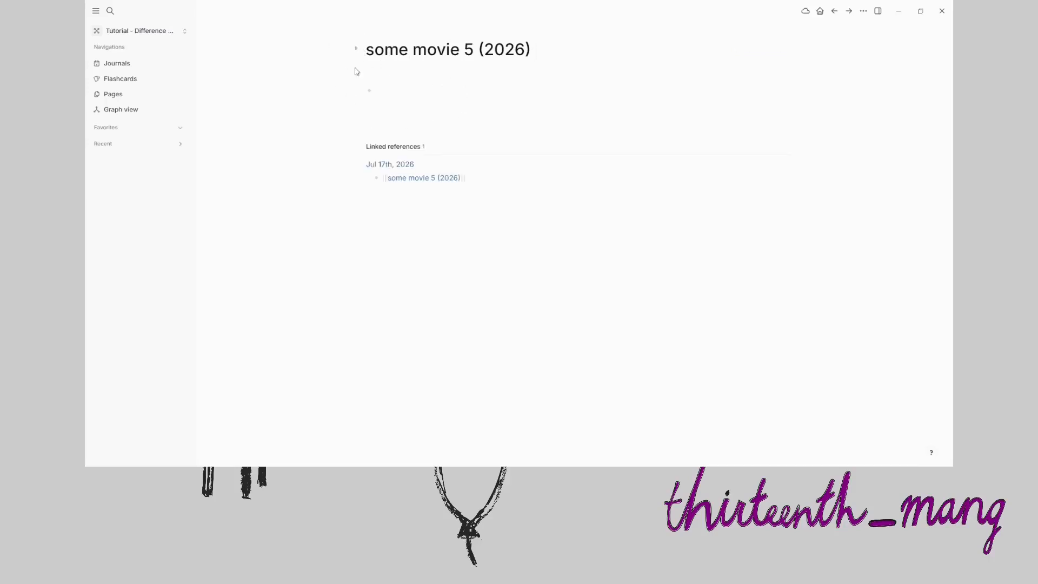
click(453, 144)
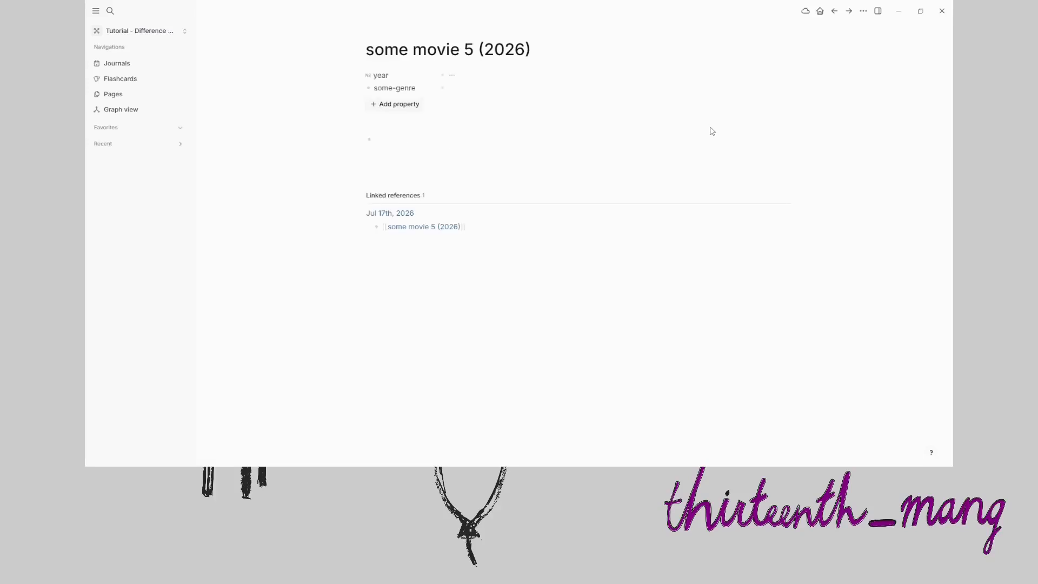